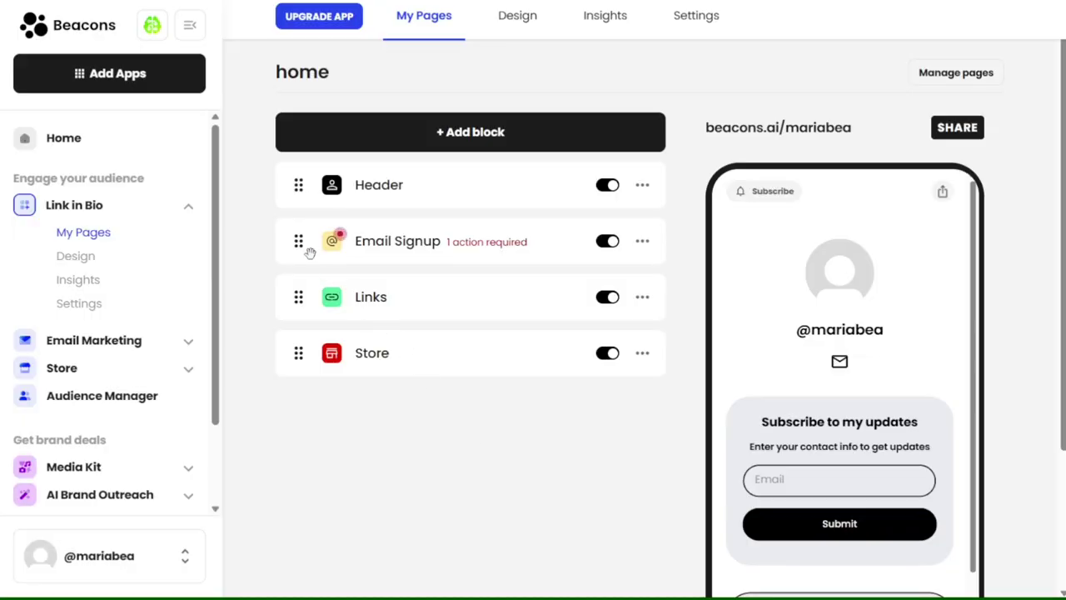
Step: Drag the Email Signup block to the top of the home page and open the Header block
mouse_move(298, 241)
left_mouse_down()
mouse_move(296, 194)
mouse_move(304, 246)
left_mouse_up()
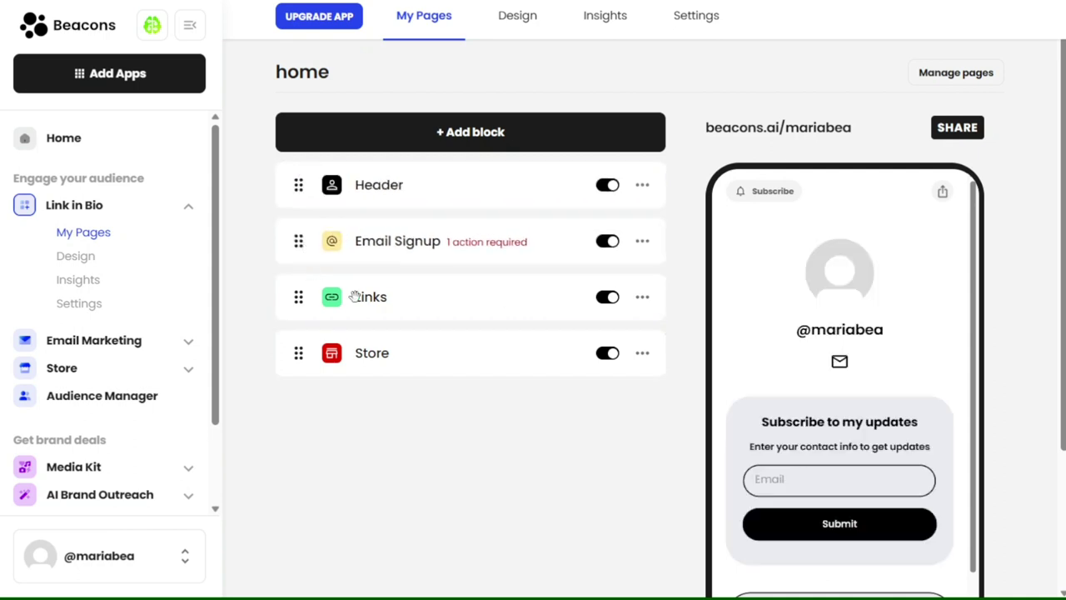
double_click(862, 330)
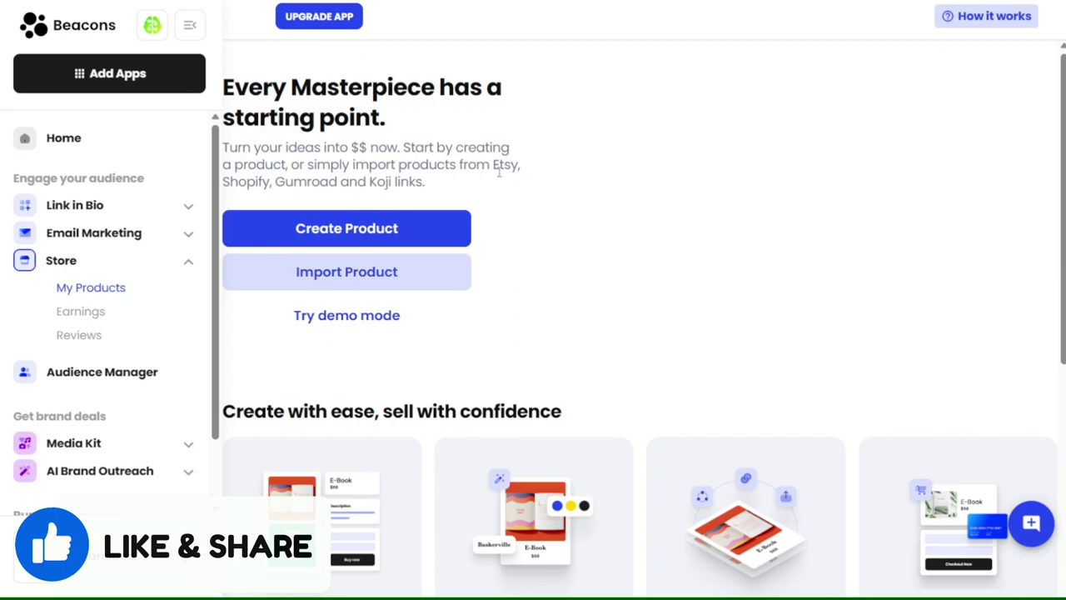
Step: Start a new product, then expand the YouTube tutorial's description to show the Beacons sign-up link
left_click(372, 237)
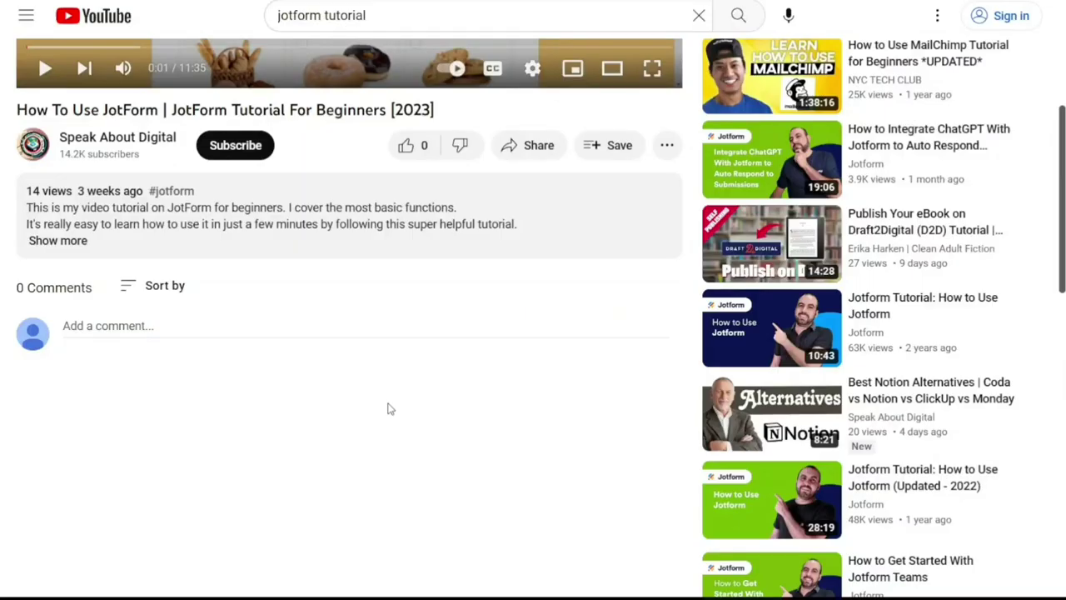
left_click(70, 243)
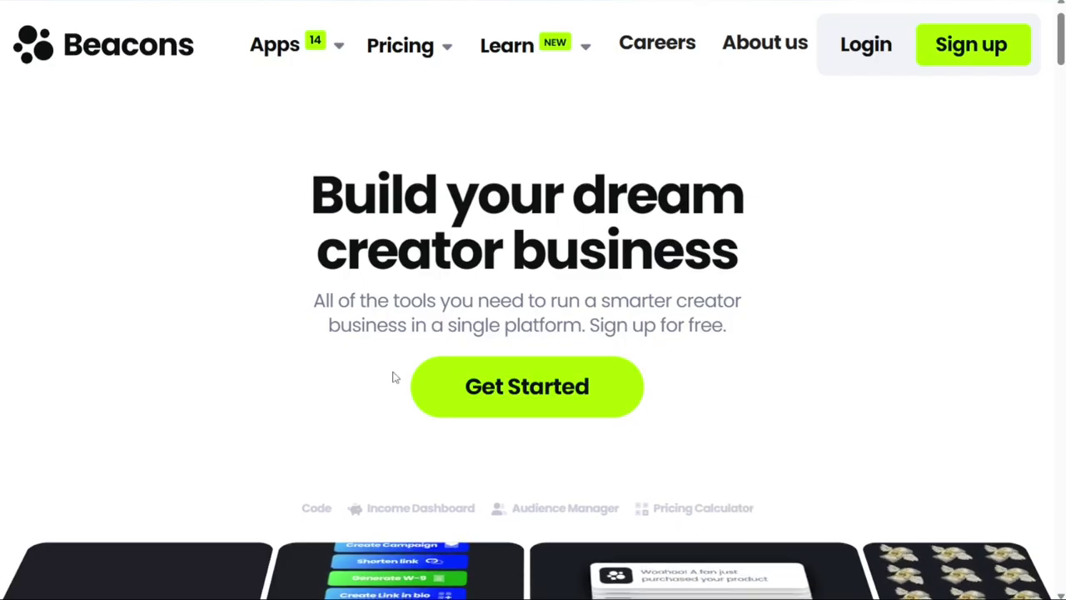
Step: Start signing up for a Beacons account and look over the sign-up page
left_click(553, 388)
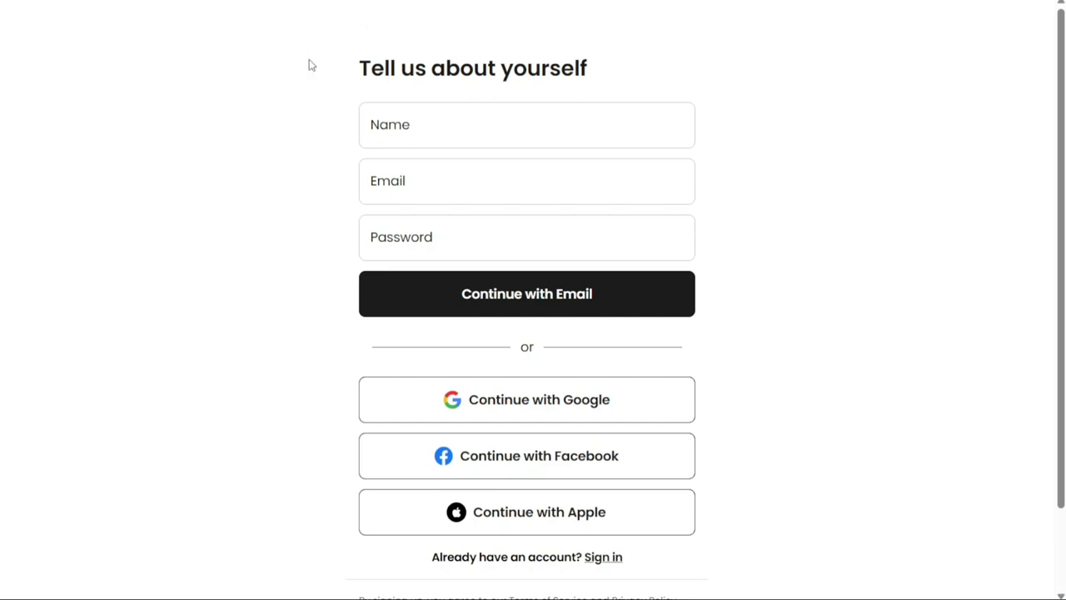
scroll(310, 64, "down", 2)
scroll(310, 64, "up", 2)
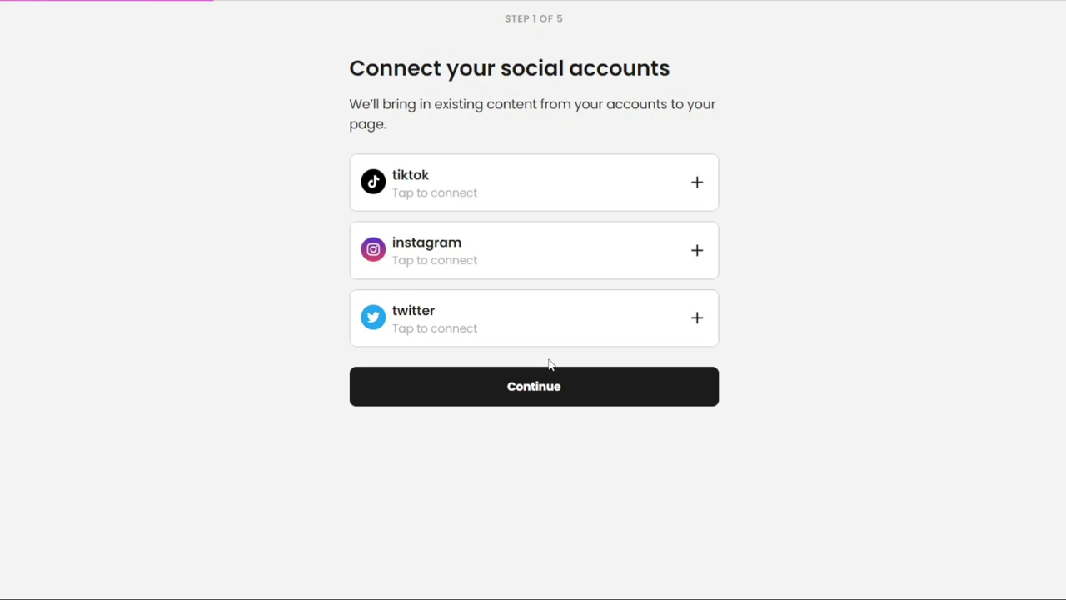
Step: Get past the social accounts step and choose the Business and Tech categories
left_click(536, 389)
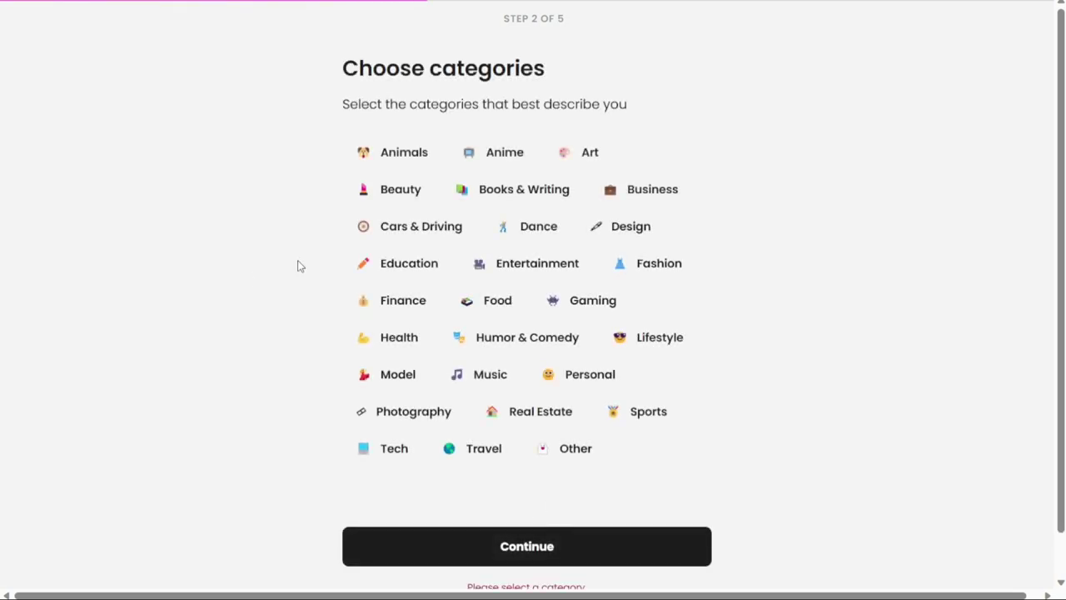
left_click(635, 194)
left_click(382, 450)
left_click(553, 556)
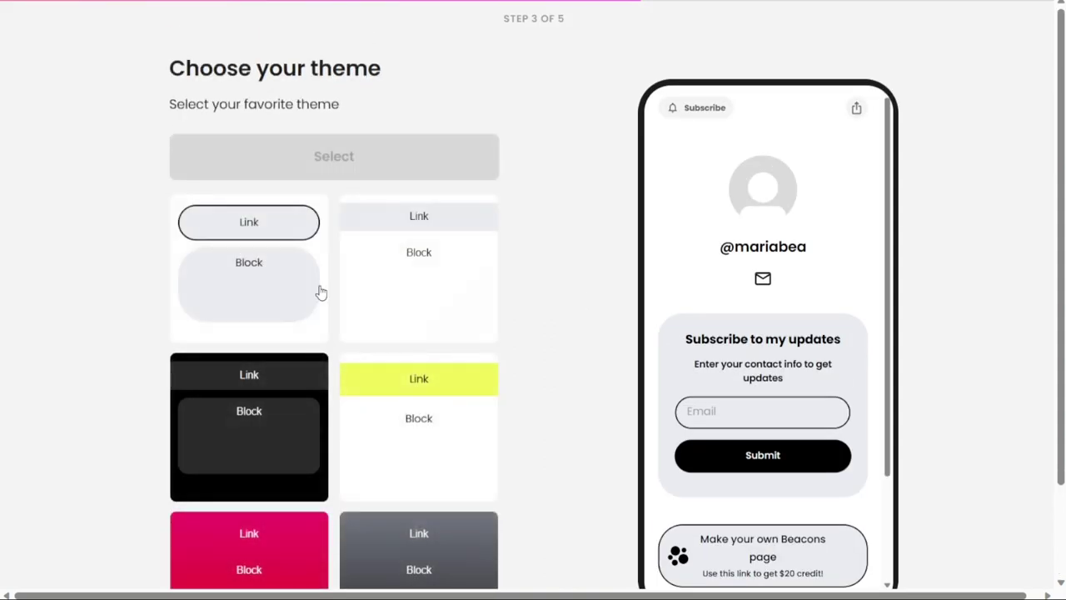
Step: Select the first theme, decline the custom domain and Pro upsell, and skip goal selection
left_click(376, 285)
left_click(293, 281)
left_click(364, 155)
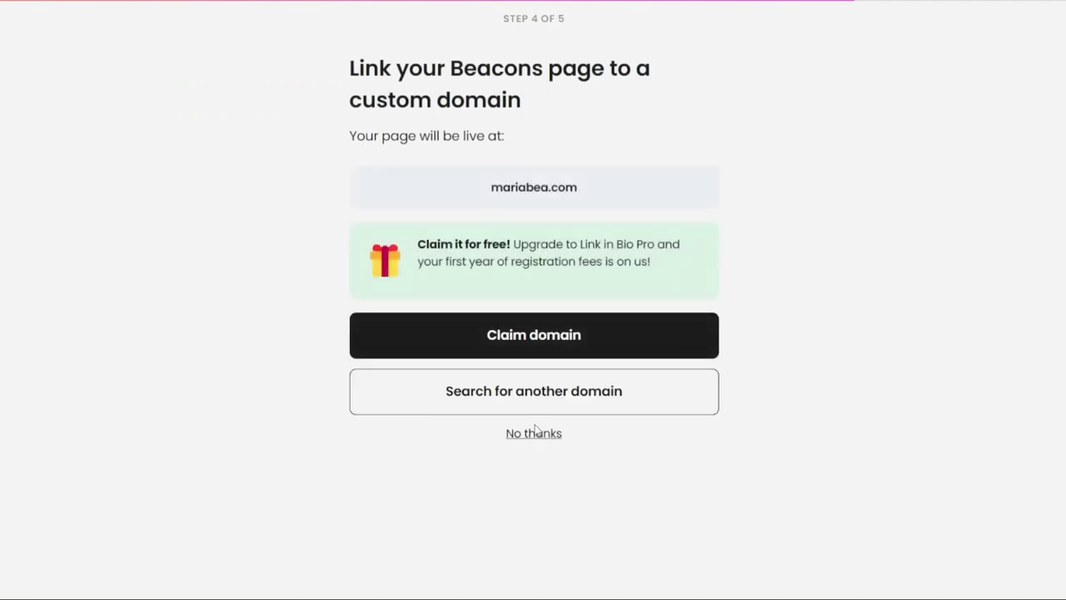
left_click(534, 433)
left_click(344, 392)
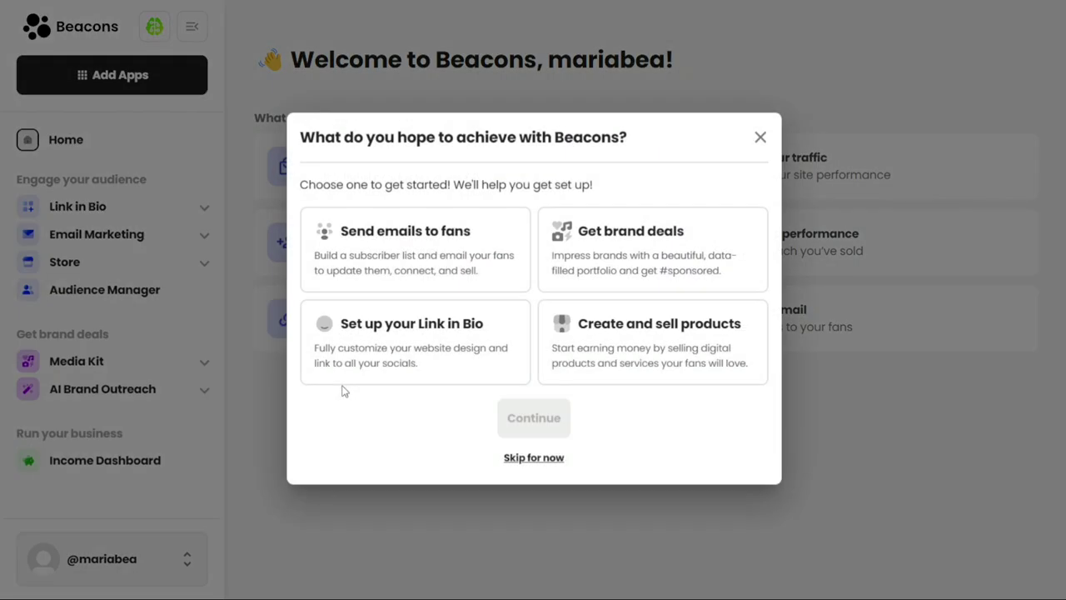
left_click(543, 459)
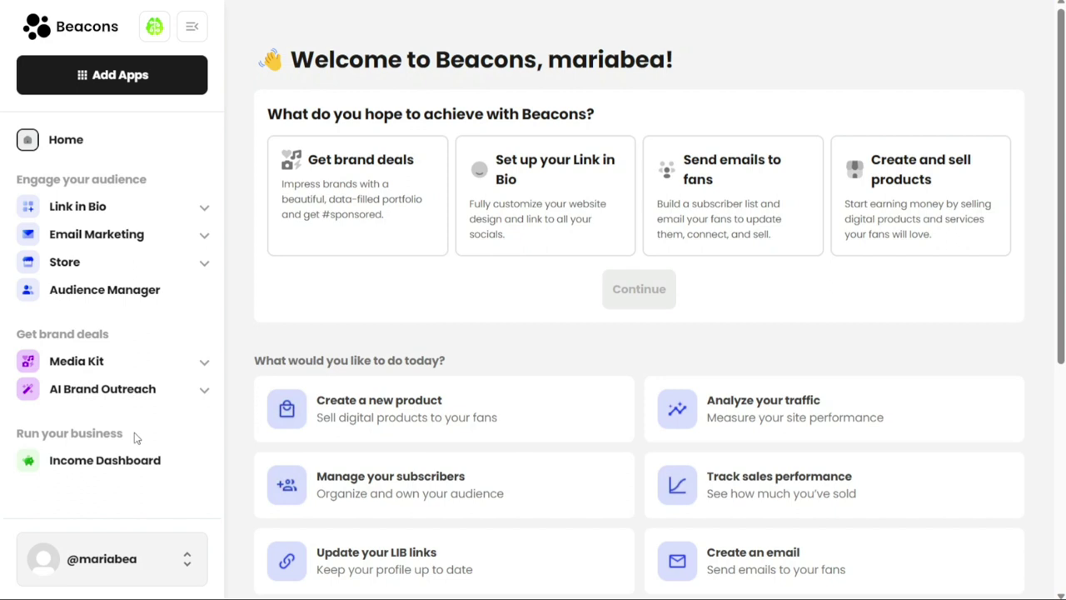
Step: Open Beacons Cortex and browse My Media, My Posts and My Links, ending on My Media
left_click(154, 31)
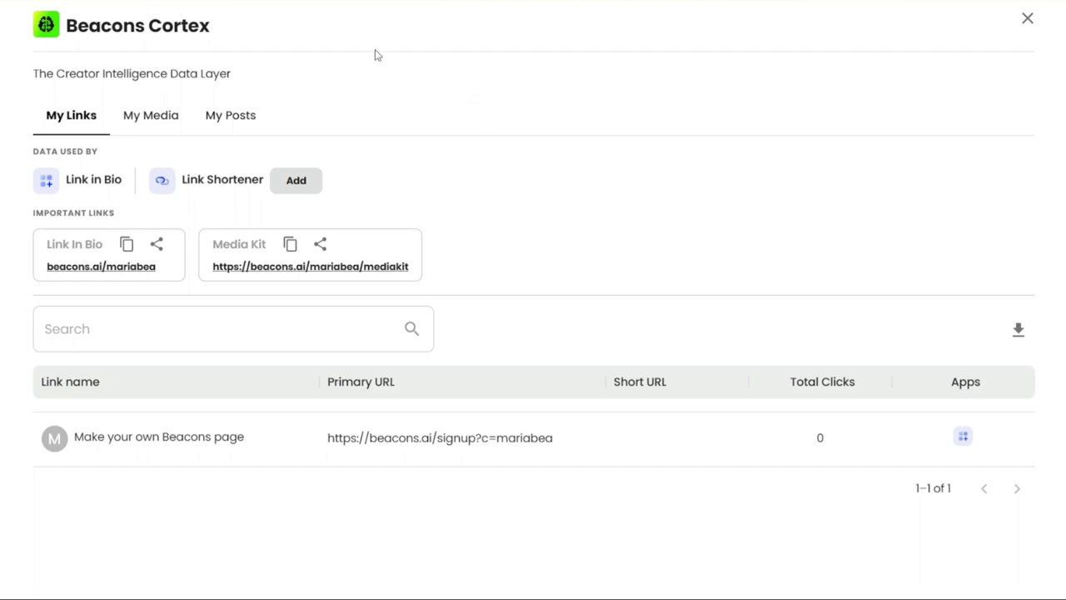
left_click(152, 115)
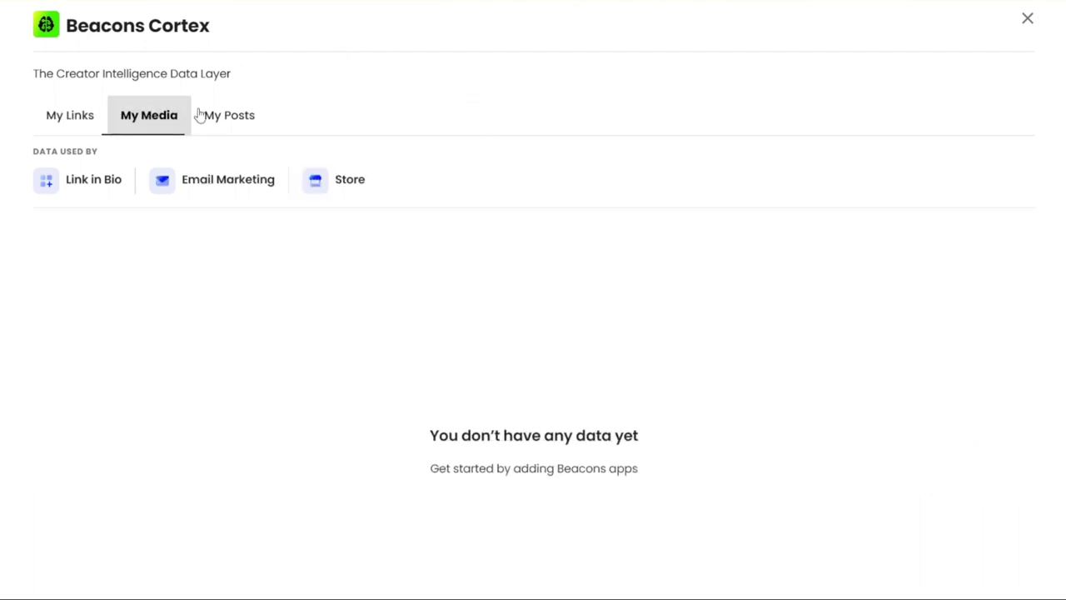
left_click(219, 117)
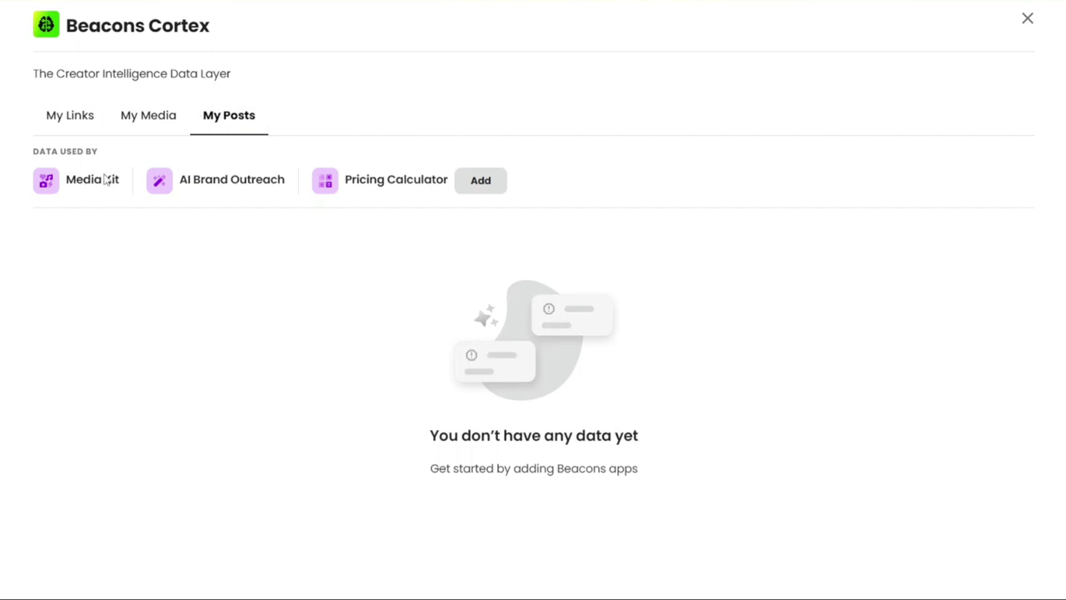
left_click(48, 122)
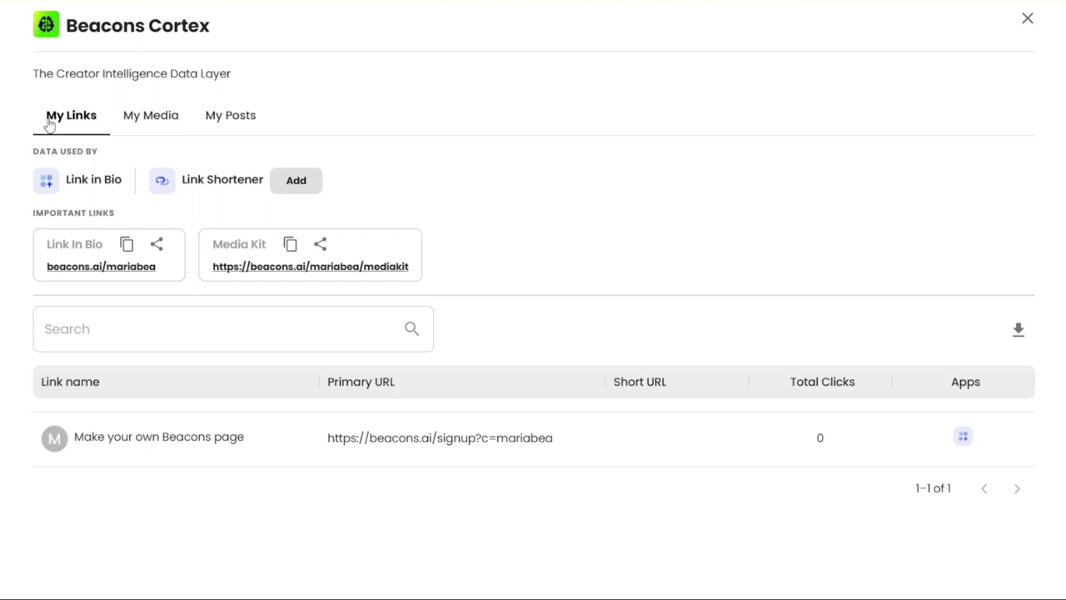
left_click(153, 122)
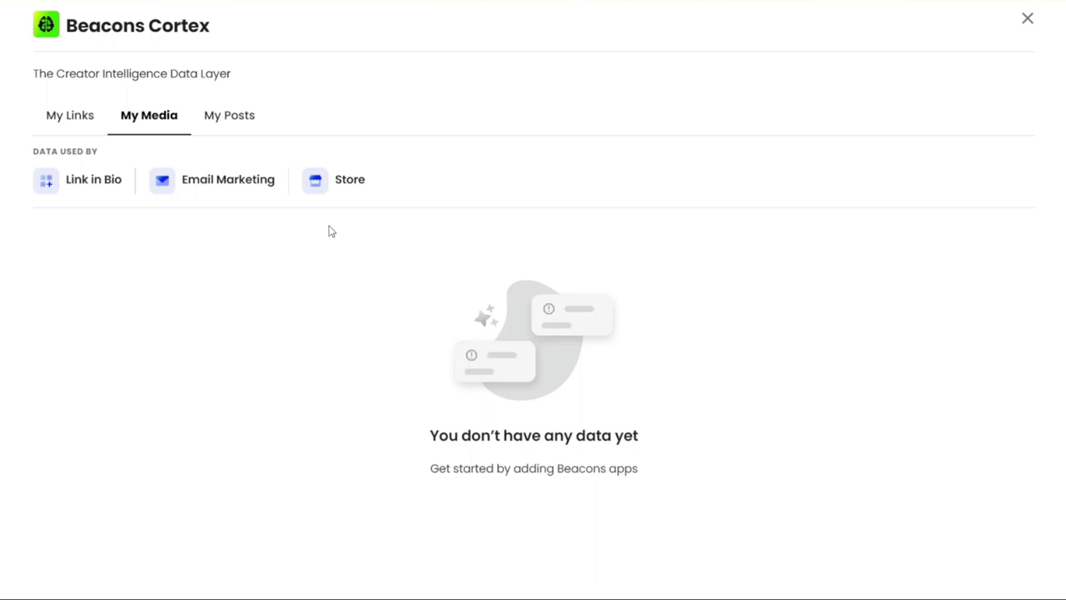
Step: View the My Posts and My Links data in Beacons Cortex, then close Cortex
left_click(238, 121)
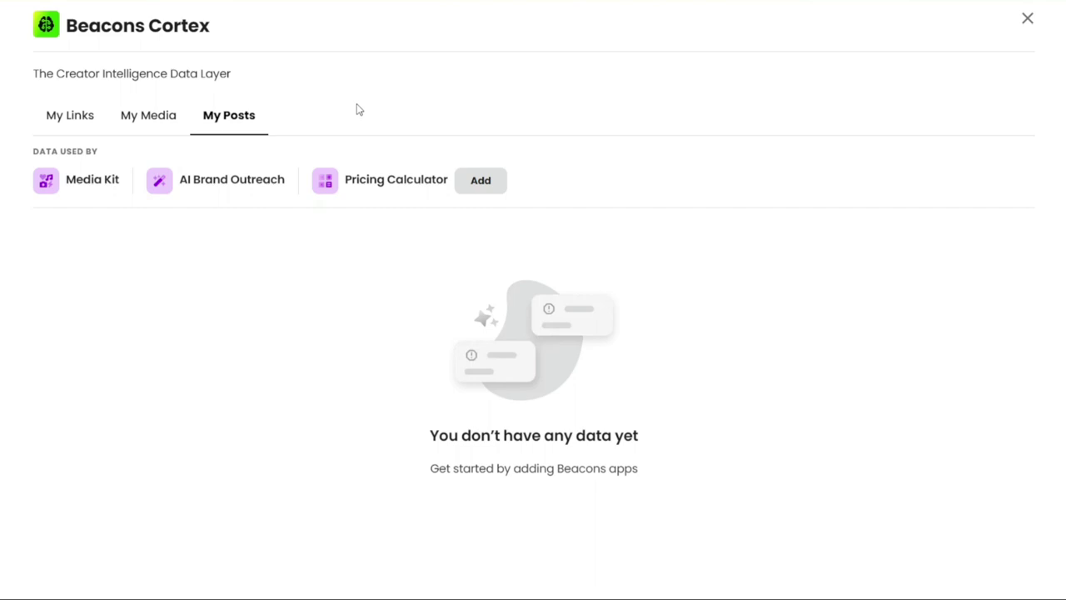
left_click(83, 115)
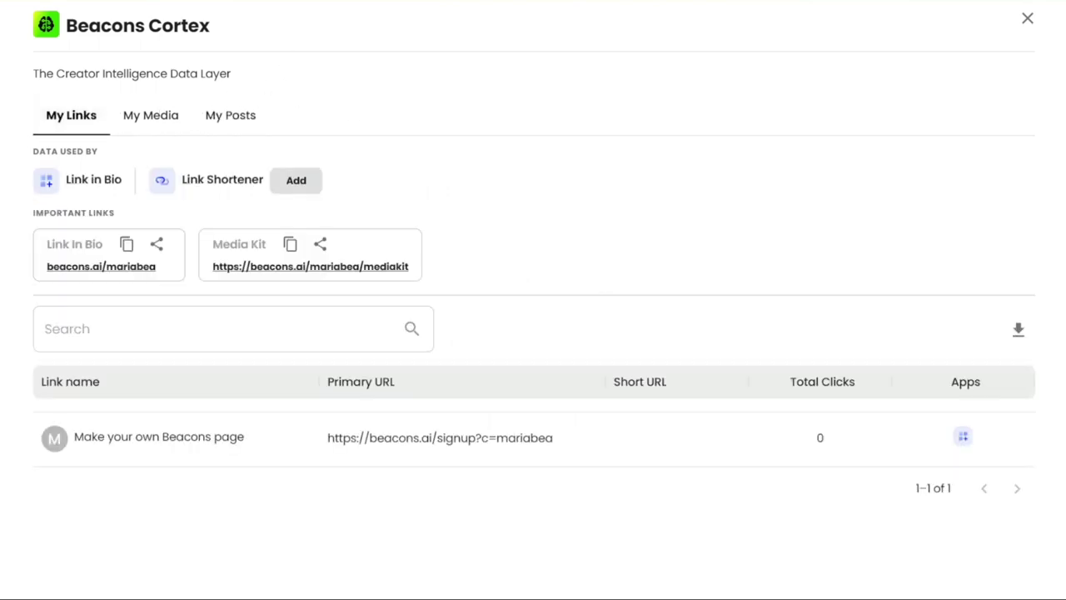
left_click(1028, 19)
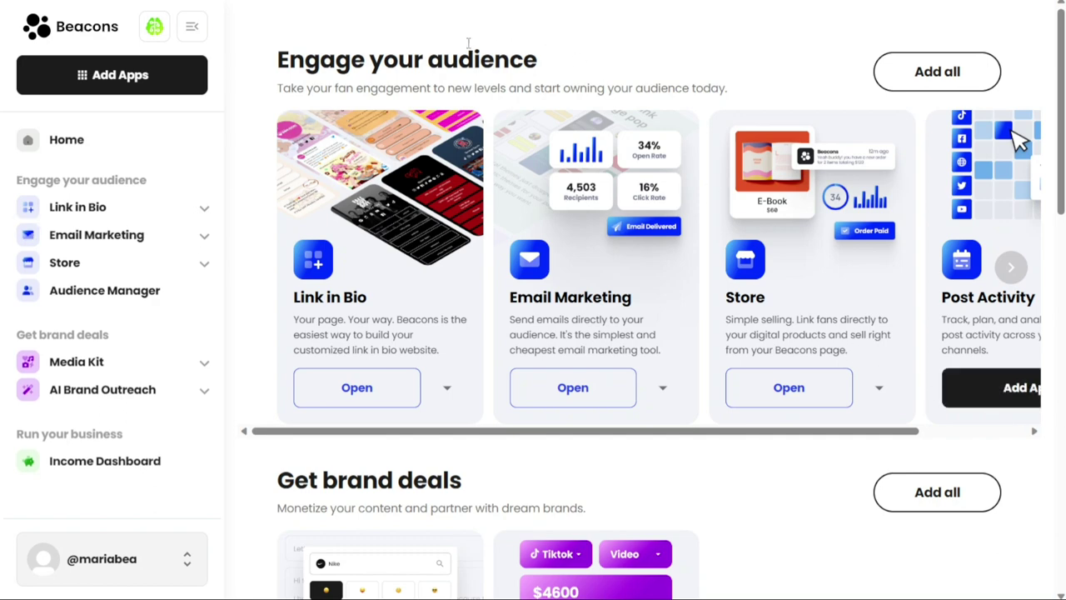
scroll(576, 64, "down", 3)
scroll(576, 63, "down", 10)
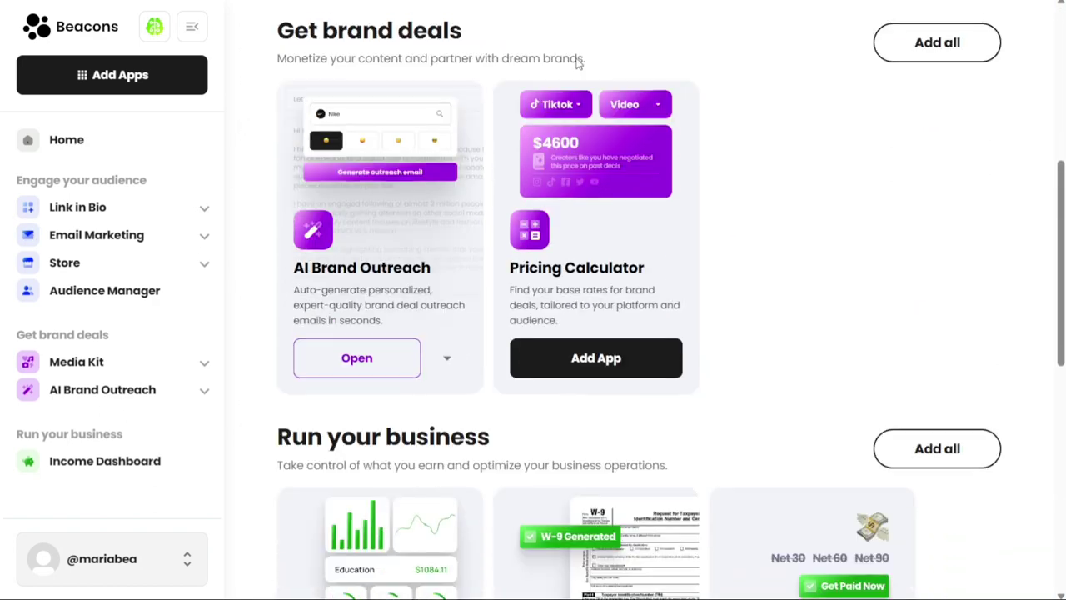
scroll(577, 65, "down", 1)
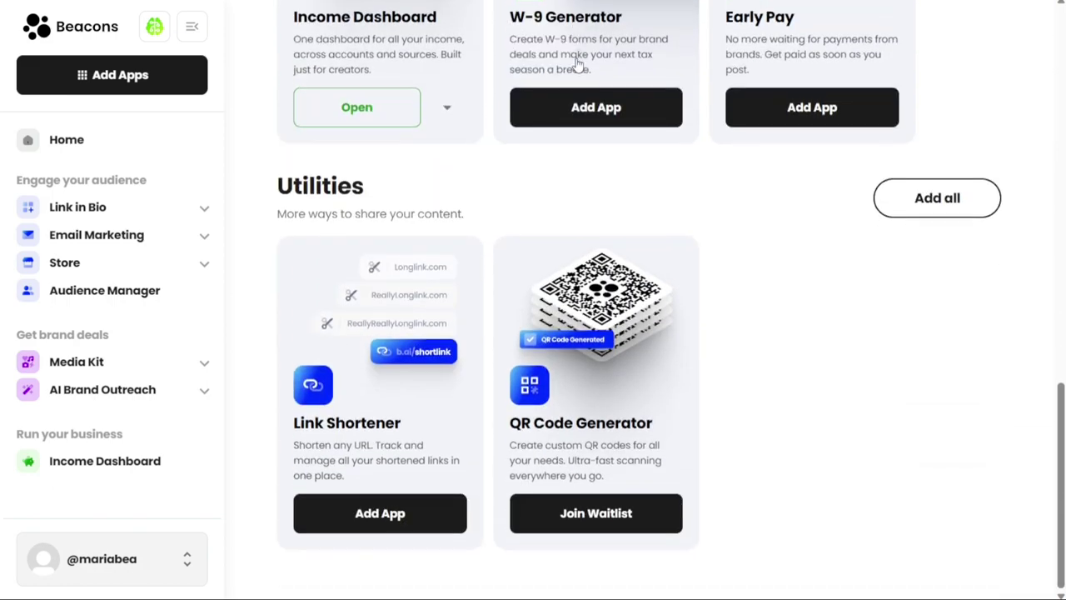
scroll(576, 63, "up", 6)
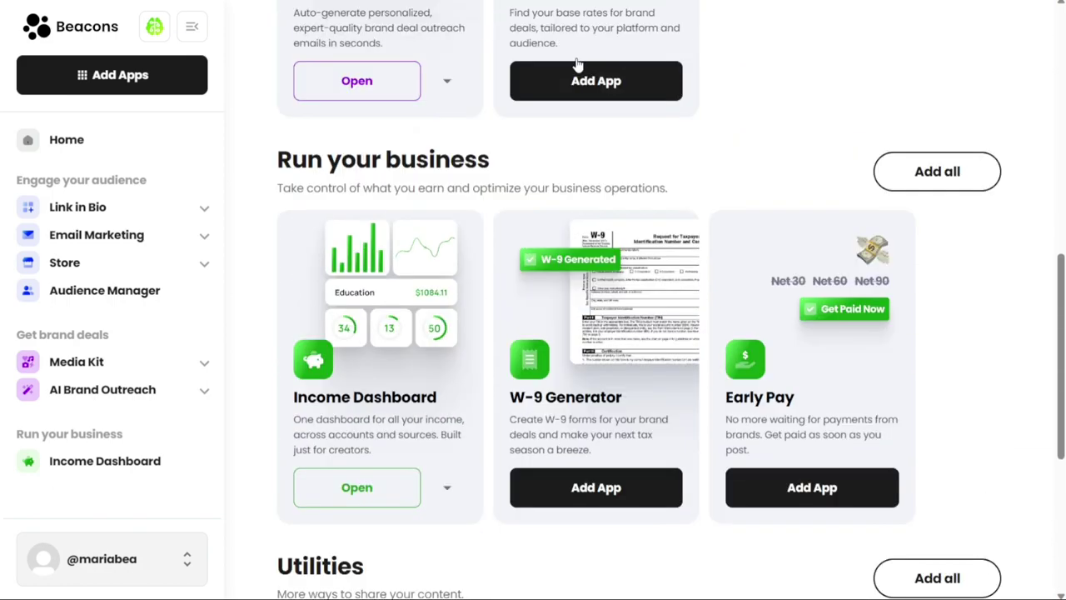
scroll(576, 63, "up", 8)
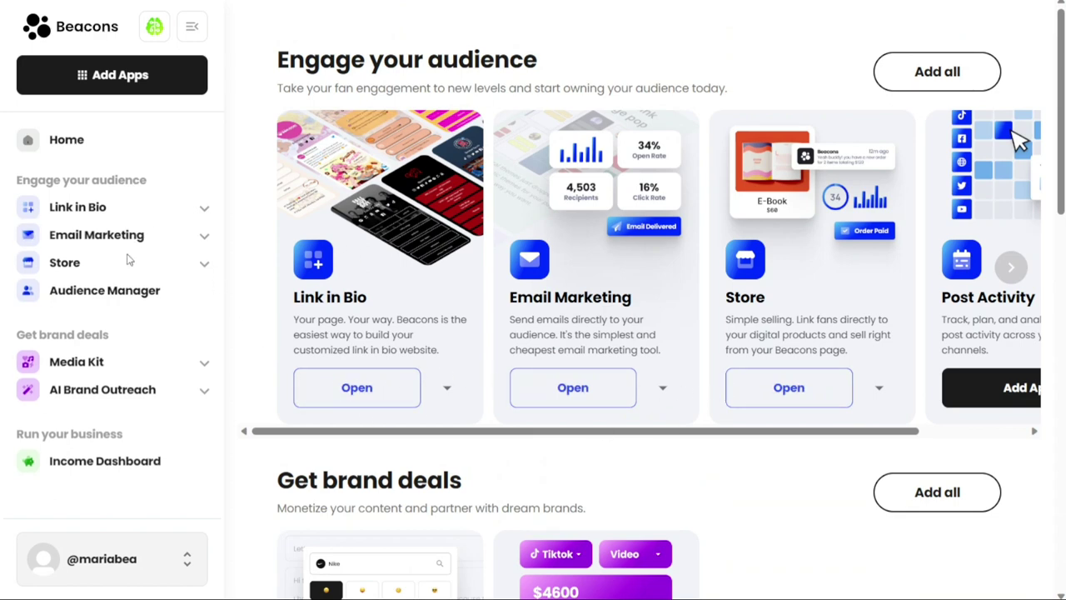
left_click(997, 388)
left_click_drag(1063, 198, 1063, 344)
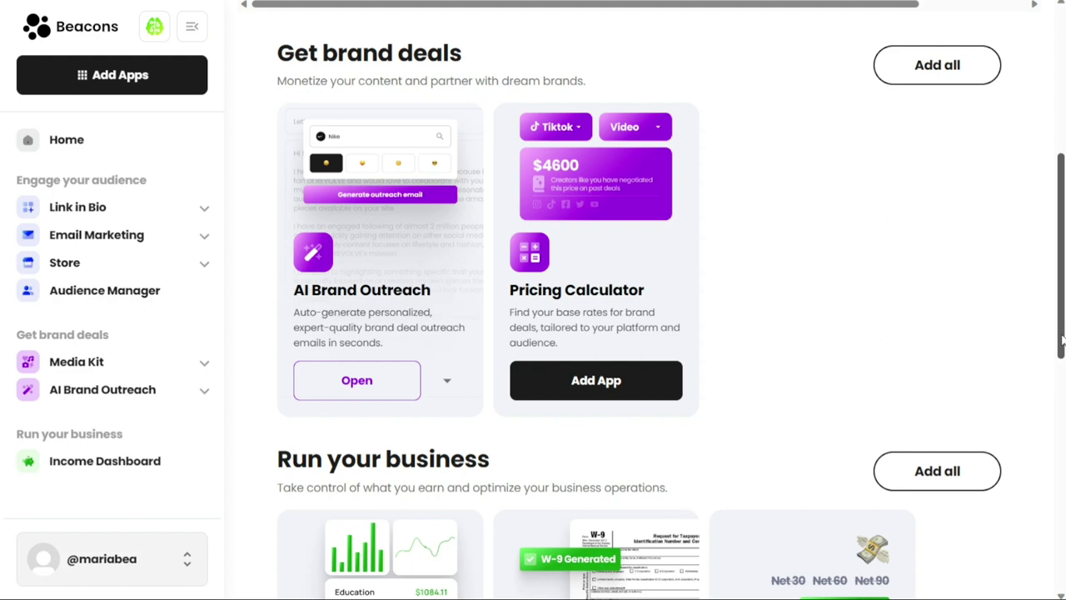
left_click_drag(1063, 342, 1062, 345)
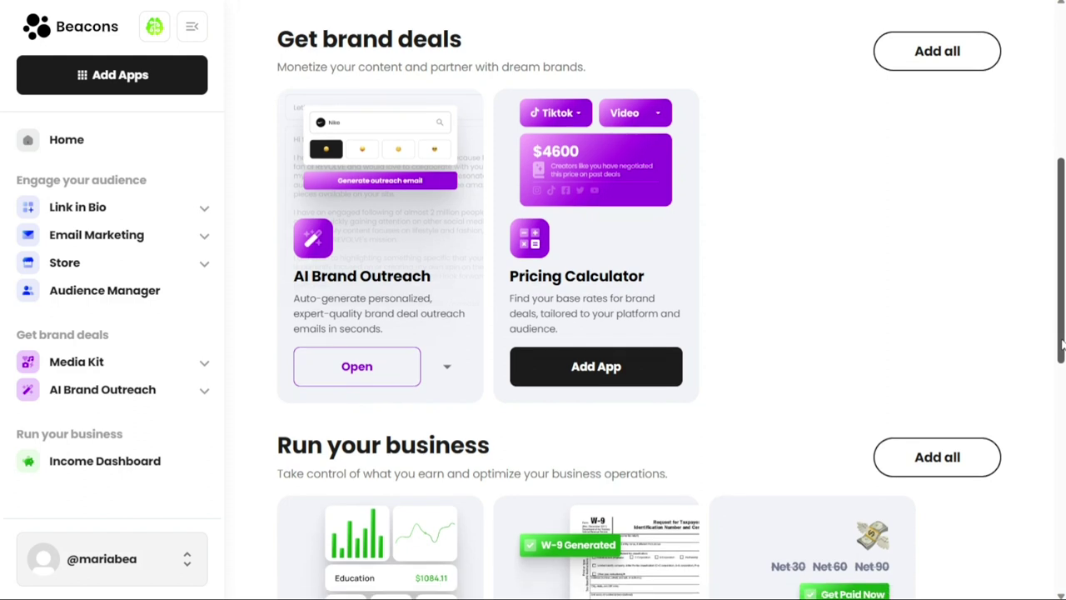
left_click_drag(1062, 345, 1062, 469)
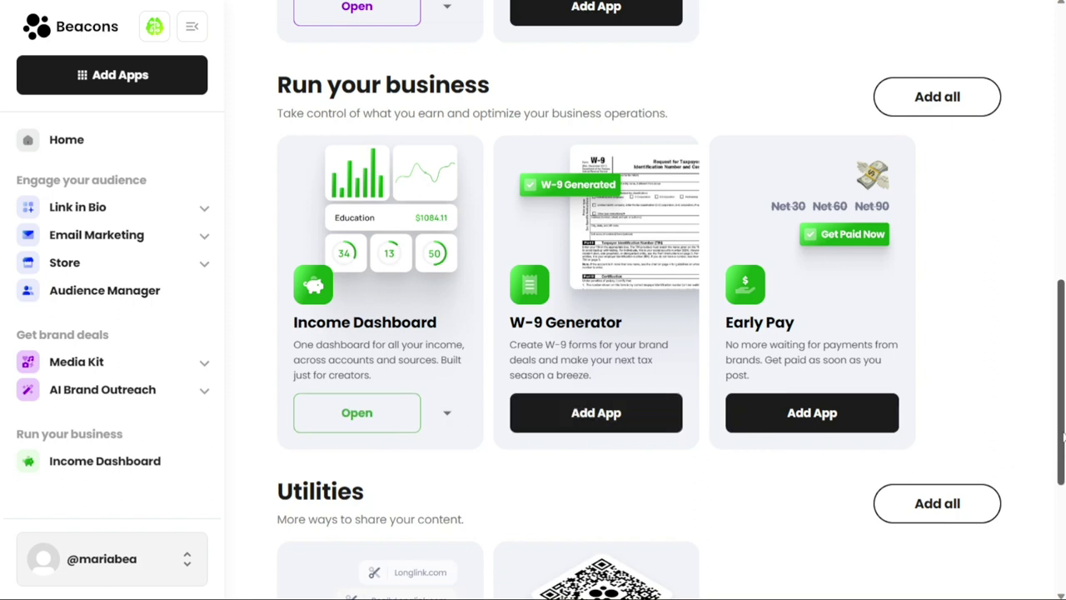
left_click_drag(1064, 435, 1056, 554)
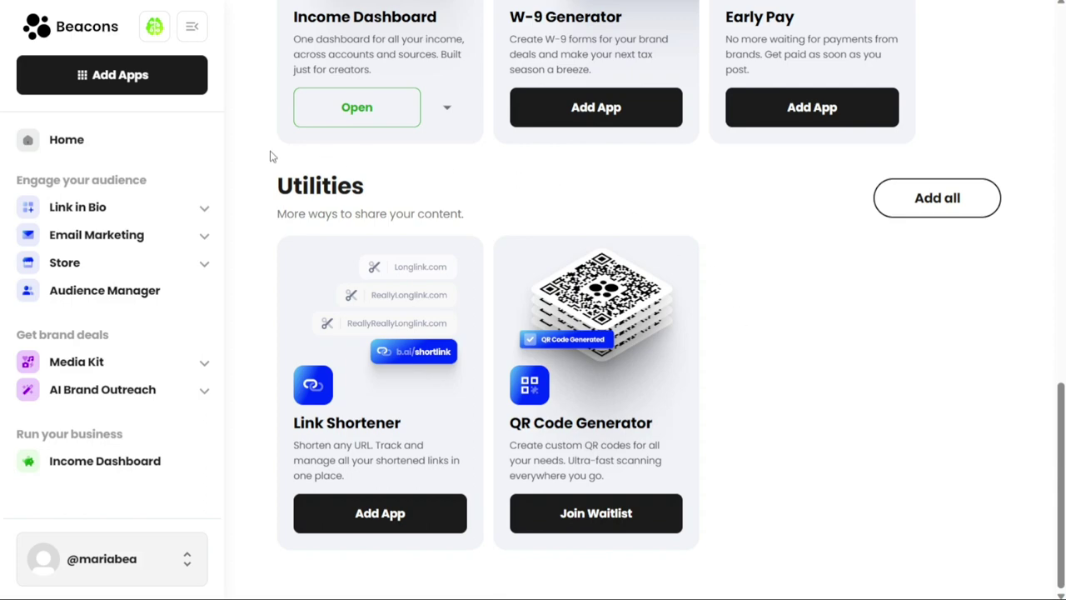
scroll(259, 151, "up", 10)
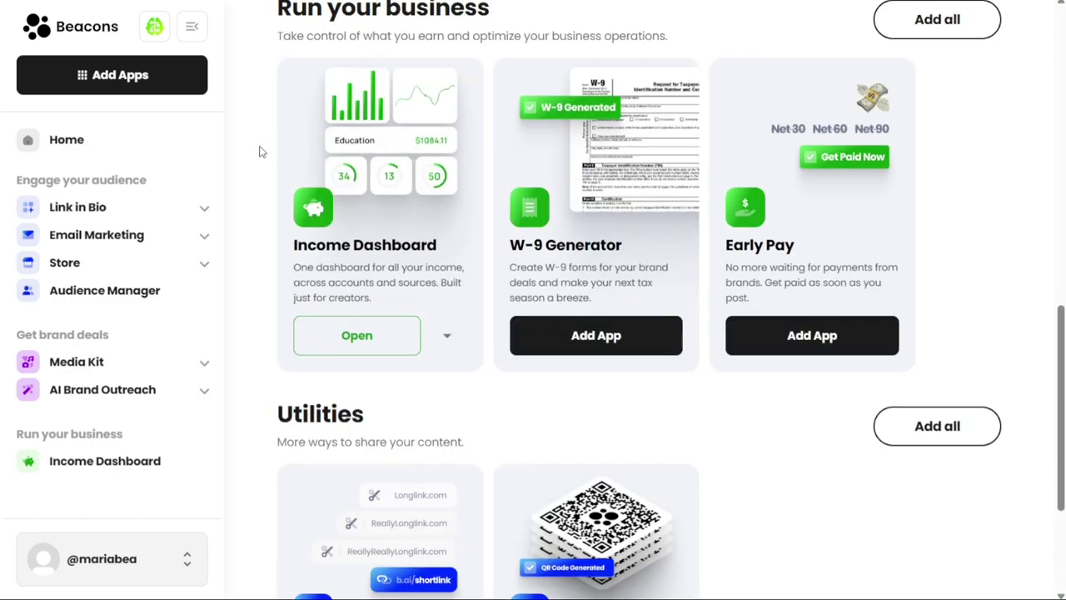
scroll(259, 151, "up", 4)
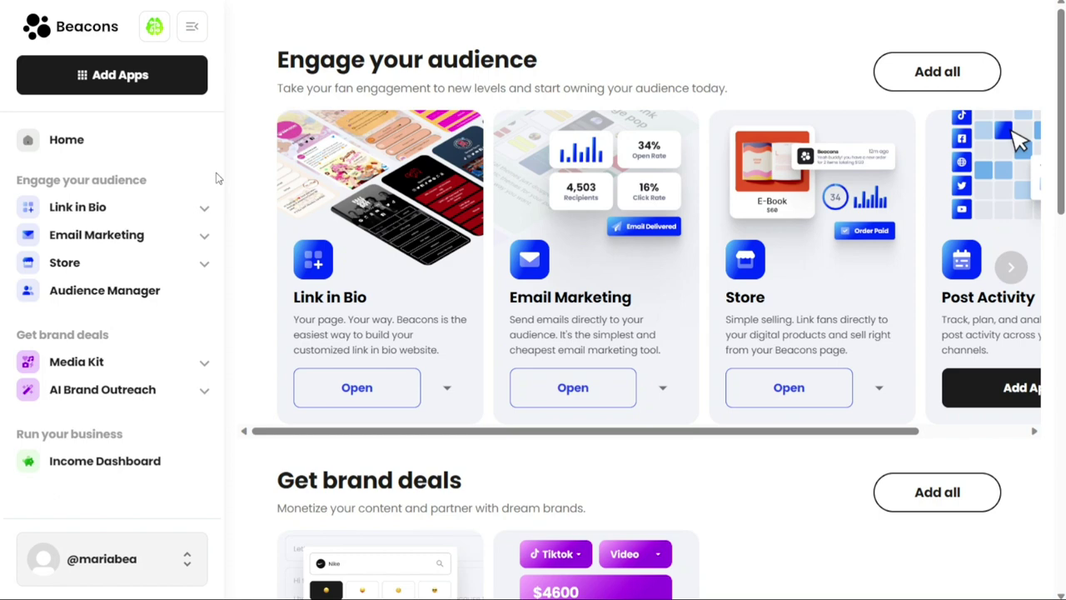
Step: Return to the Beacons dashboard home via Home in the sidebar
left_click(65, 141)
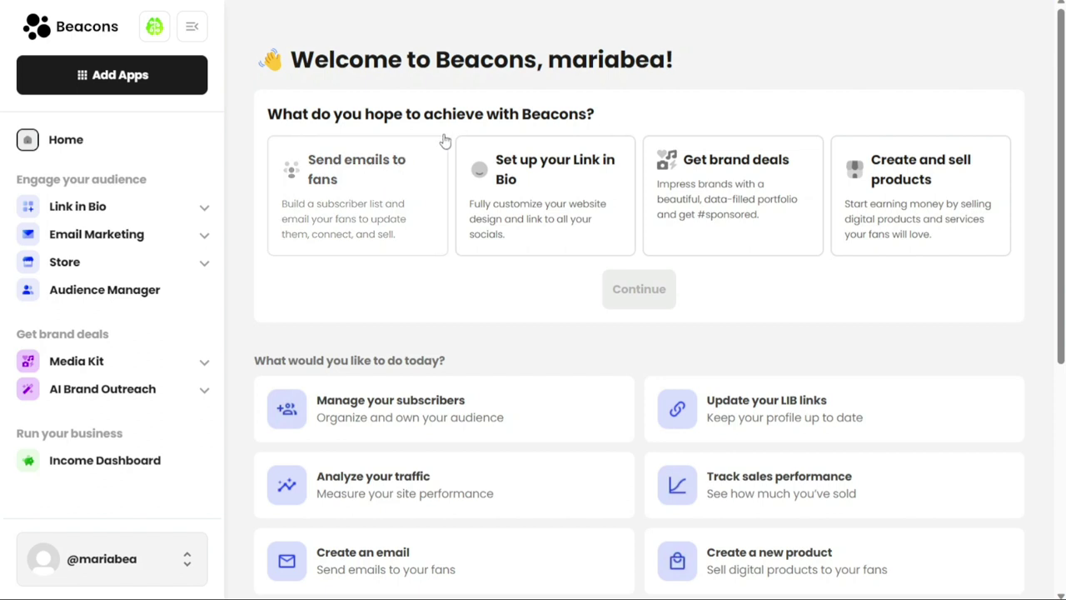
Step: Choose the Link in Bio goal after briefly trying Get brand deals, then open the Link in Bio editor
left_click(565, 179)
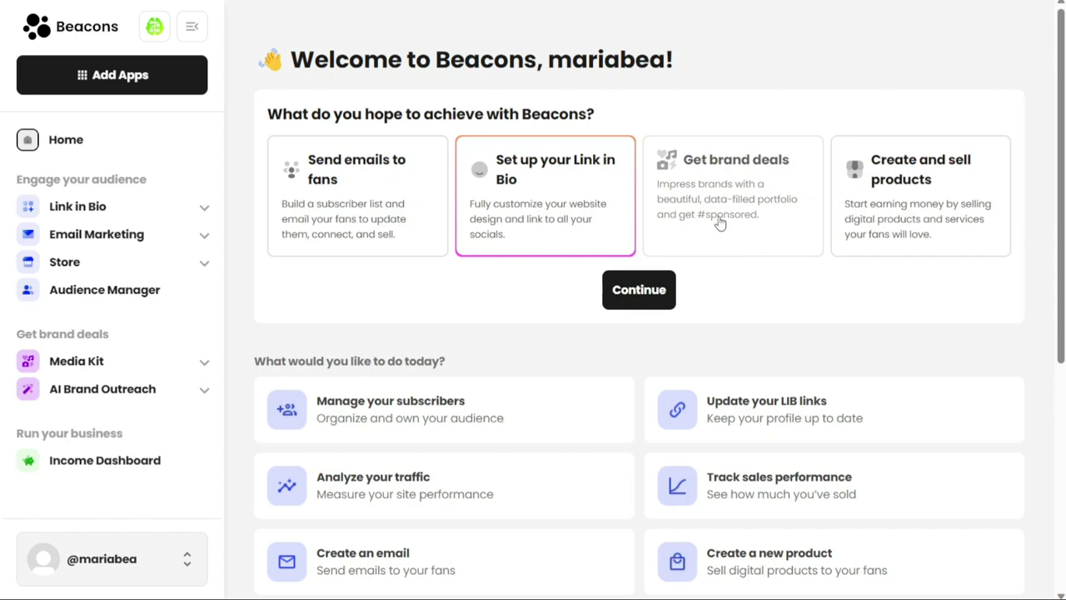
left_click(692, 216)
left_click(609, 210)
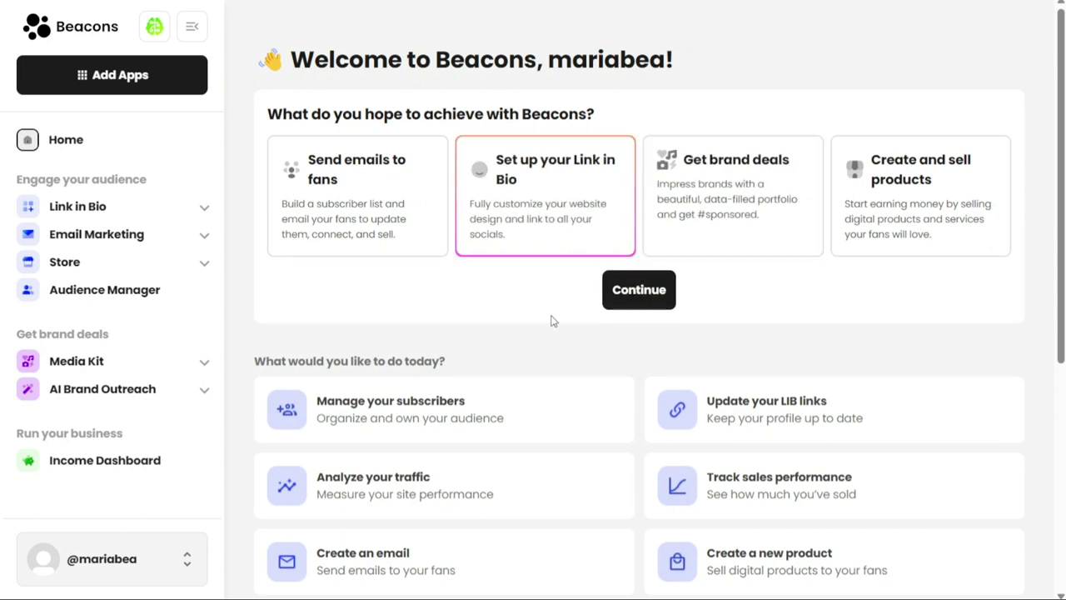
scroll(553, 321, "down", 1)
scroll(553, 321, "up", 1)
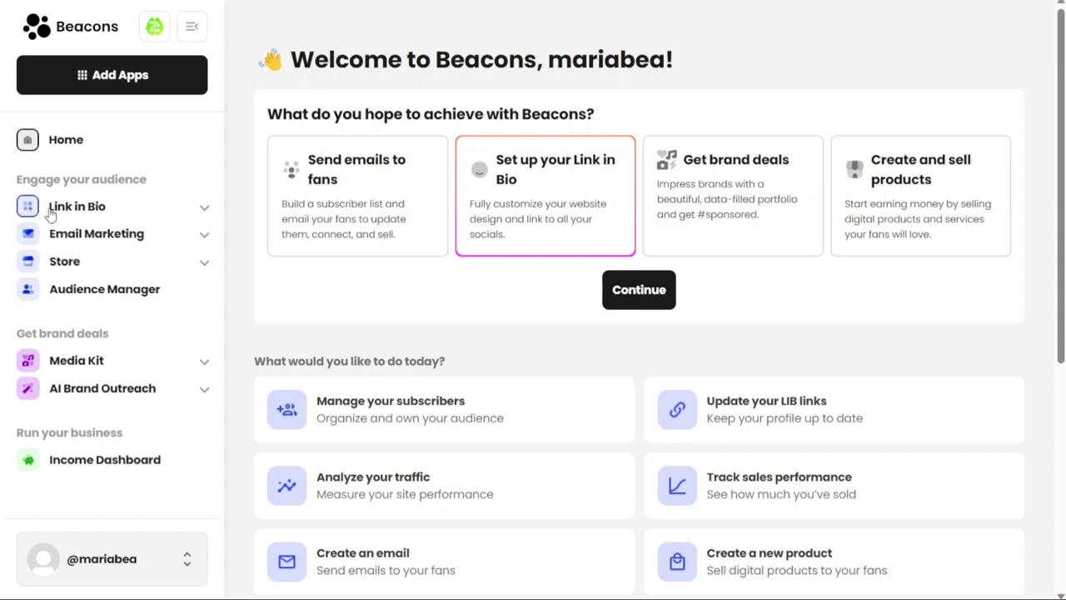
left_click(100, 208)
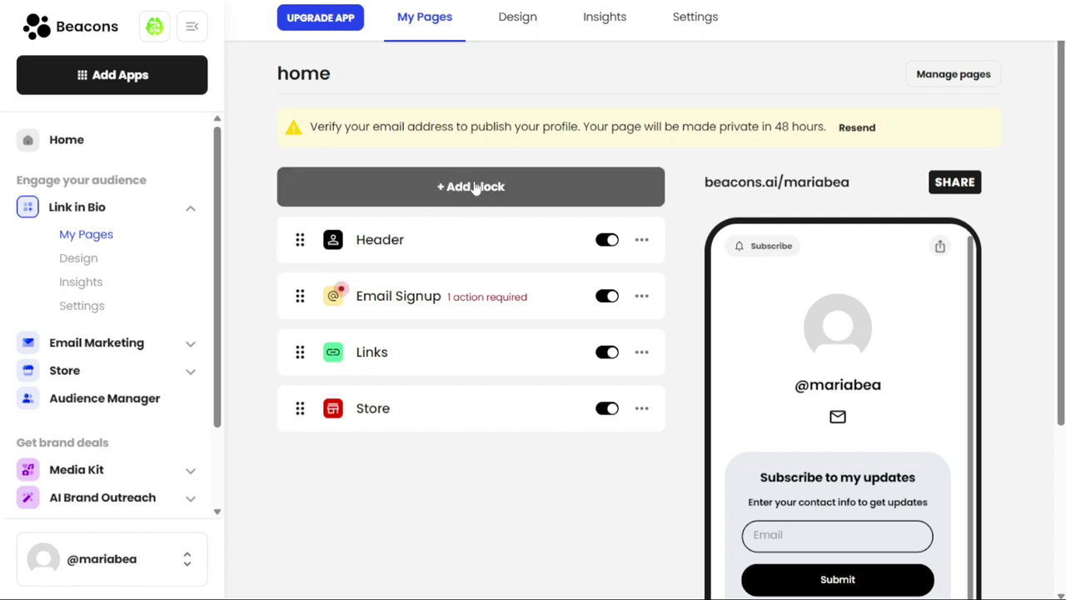
Step: Browse the Link in Bio Design, Insights and Settings pages
scroll(649, 163, "down", 2)
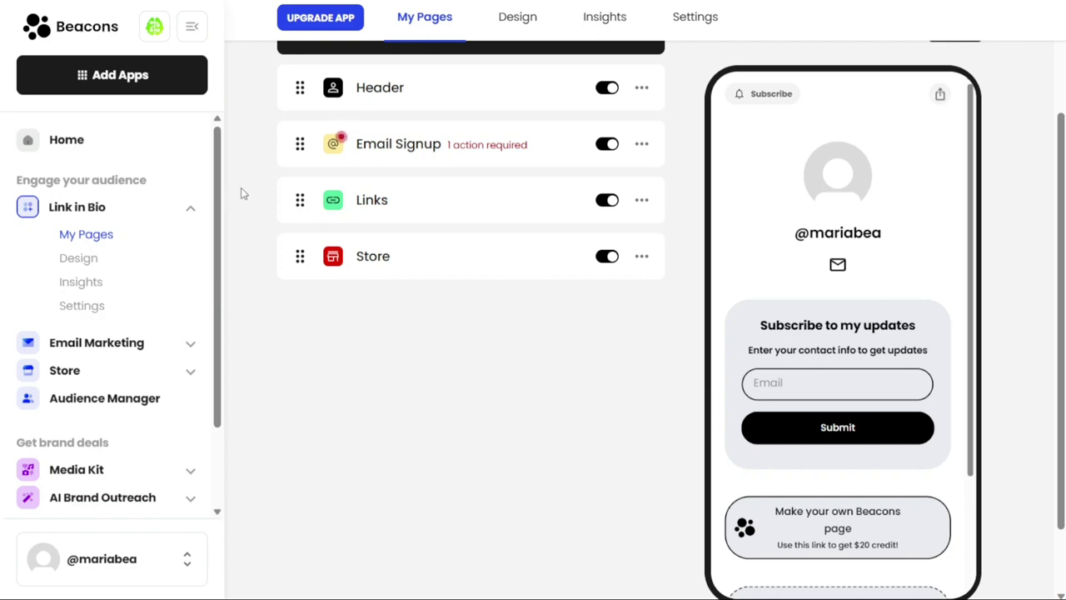
scroll(242, 192, "up", 2)
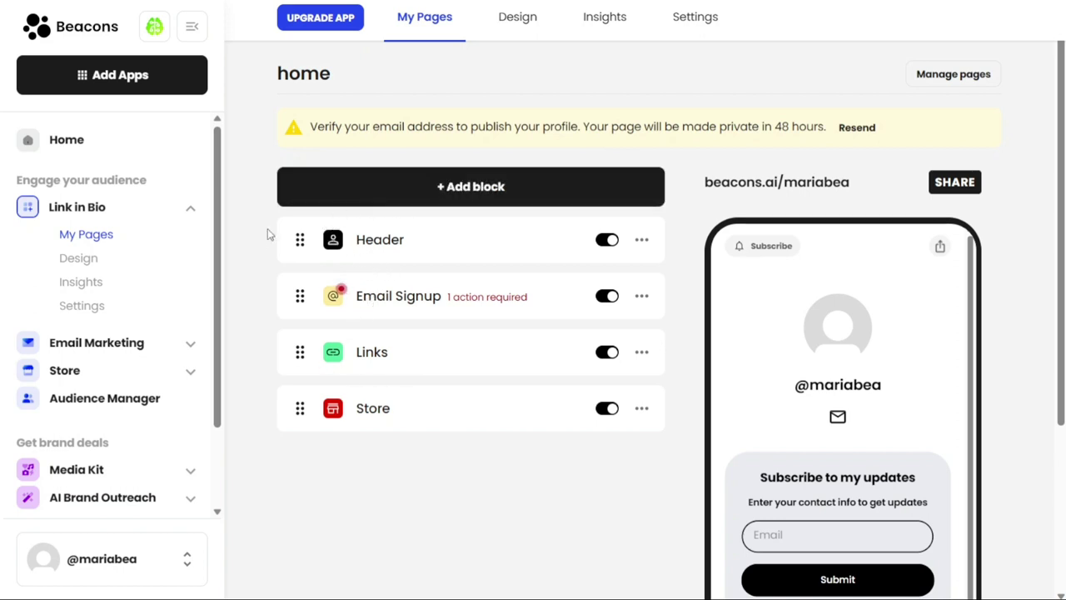
left_click(82, 265)
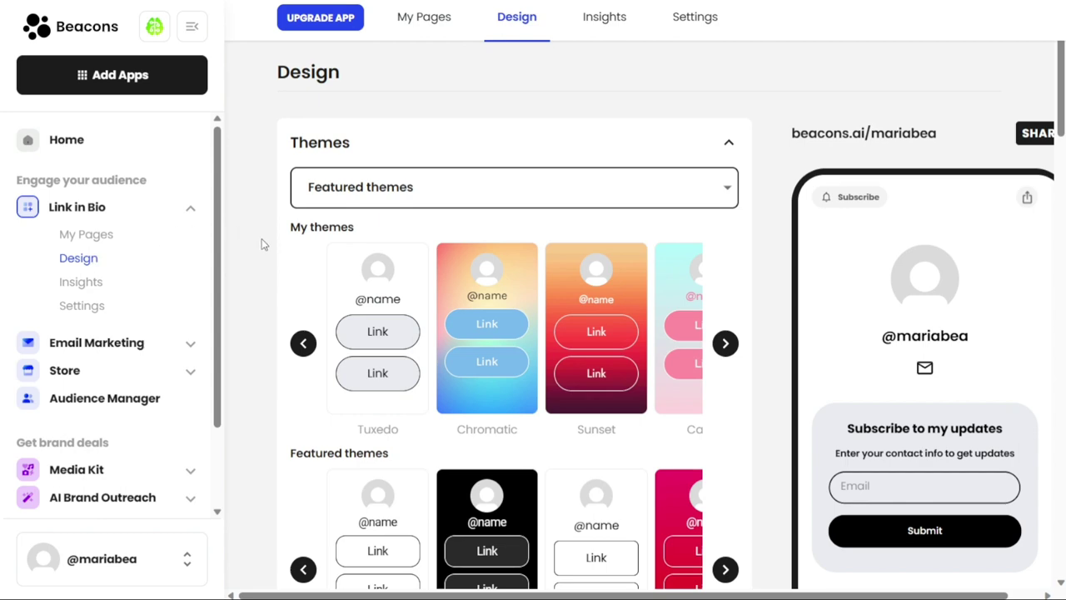
scroll(262, 242, "down", 4)
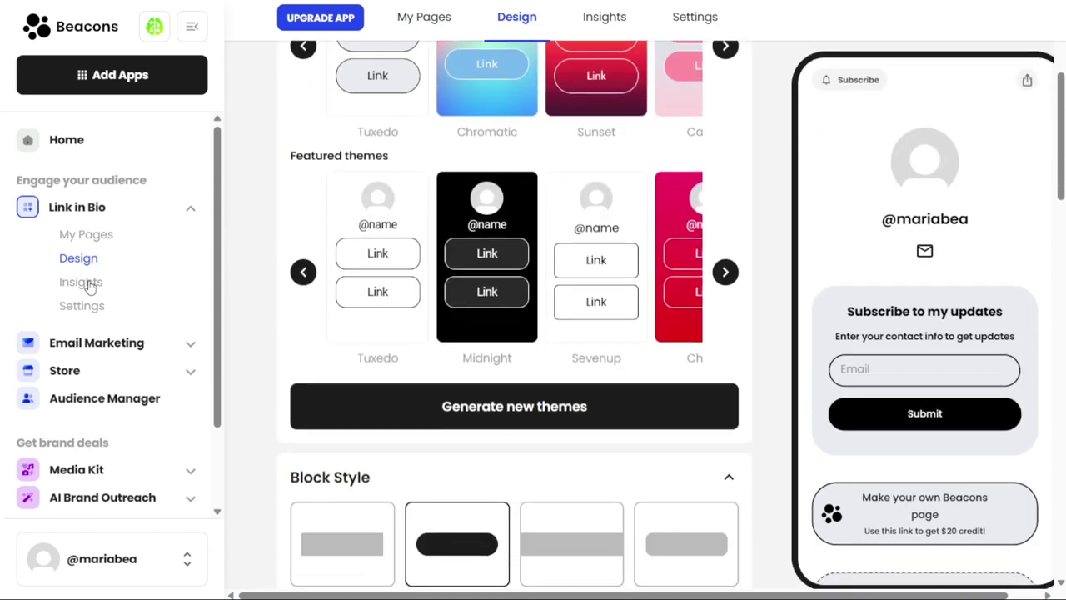
left_click(81, 282)
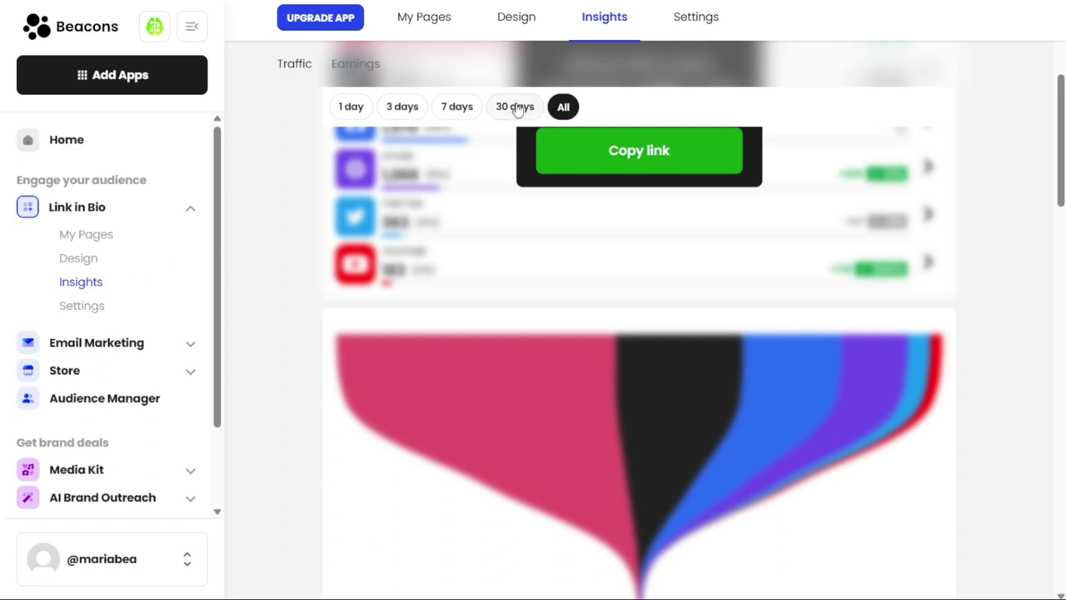
left_click(83, 308)
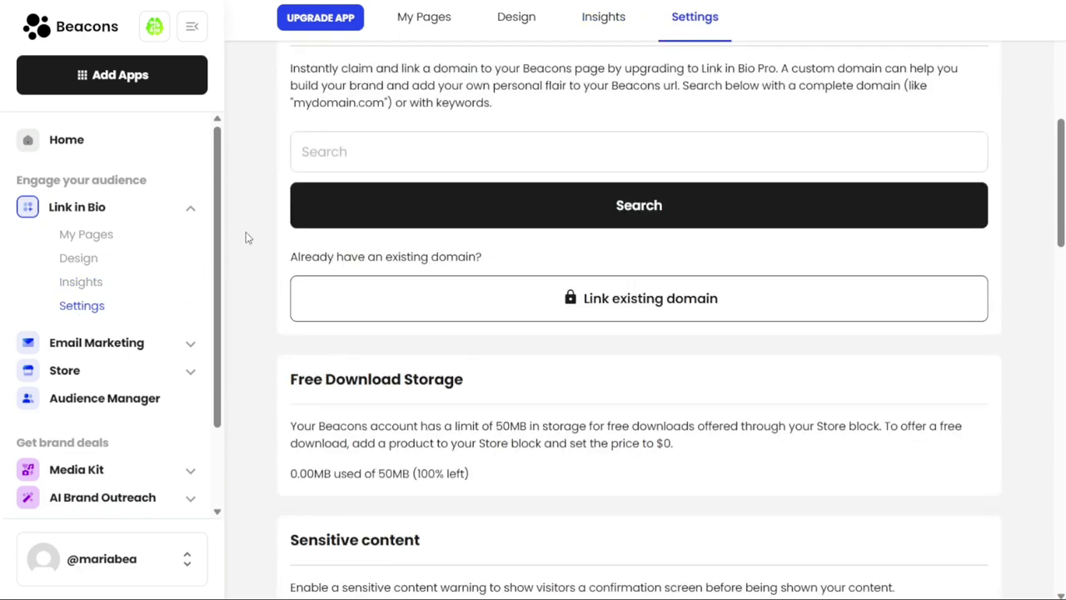
scroll(245, 229, "down", 4)
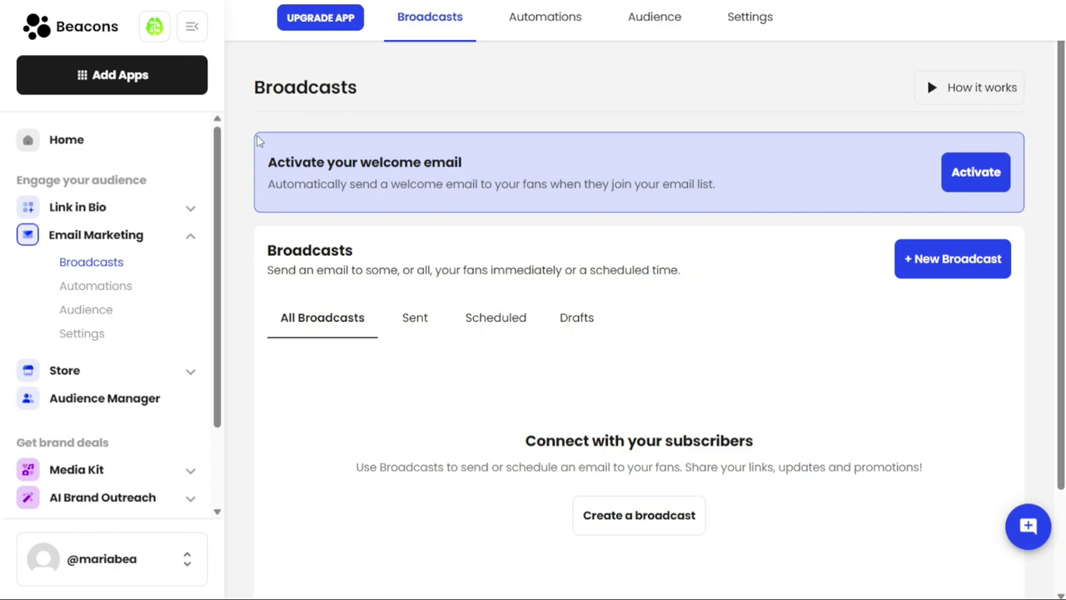
Step: Go through Email Marketing's Automations and Audience pages, ending on its Settings page
double_click(324, 88)
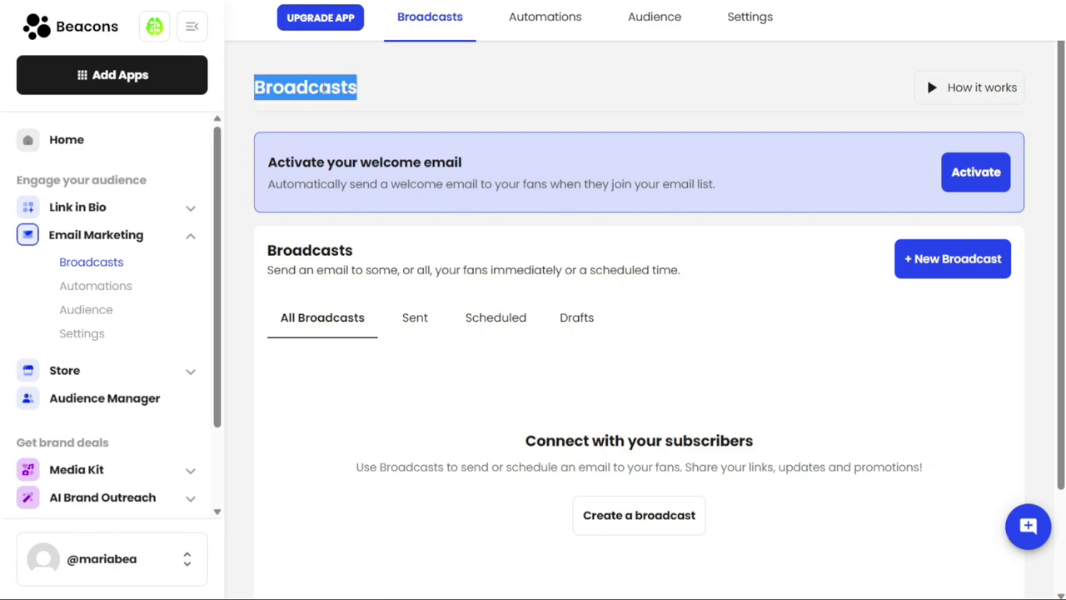
left_click(386, 117)
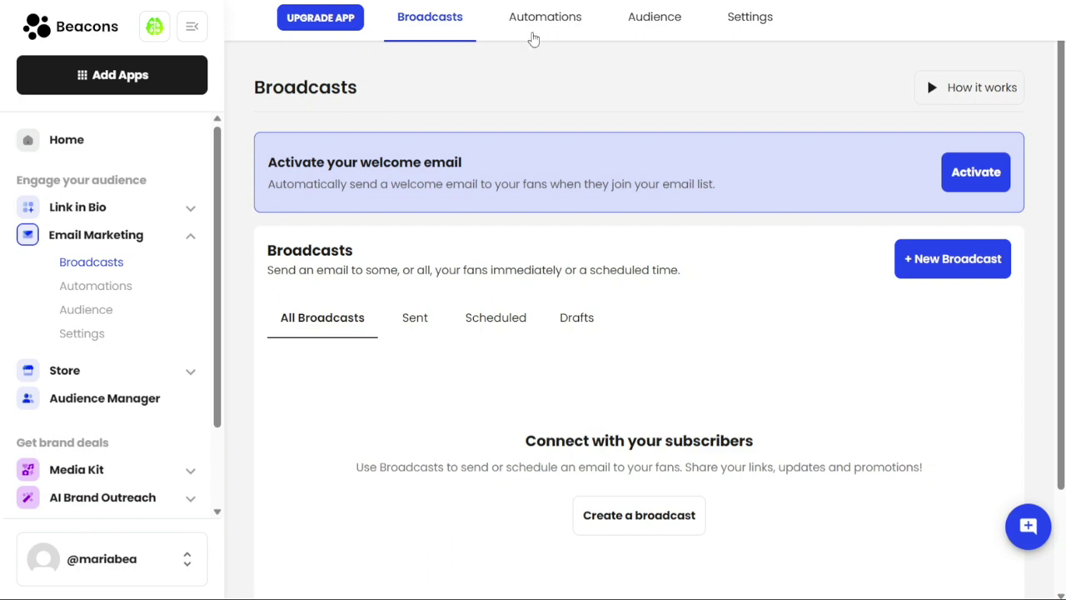
left_click(534, 38)
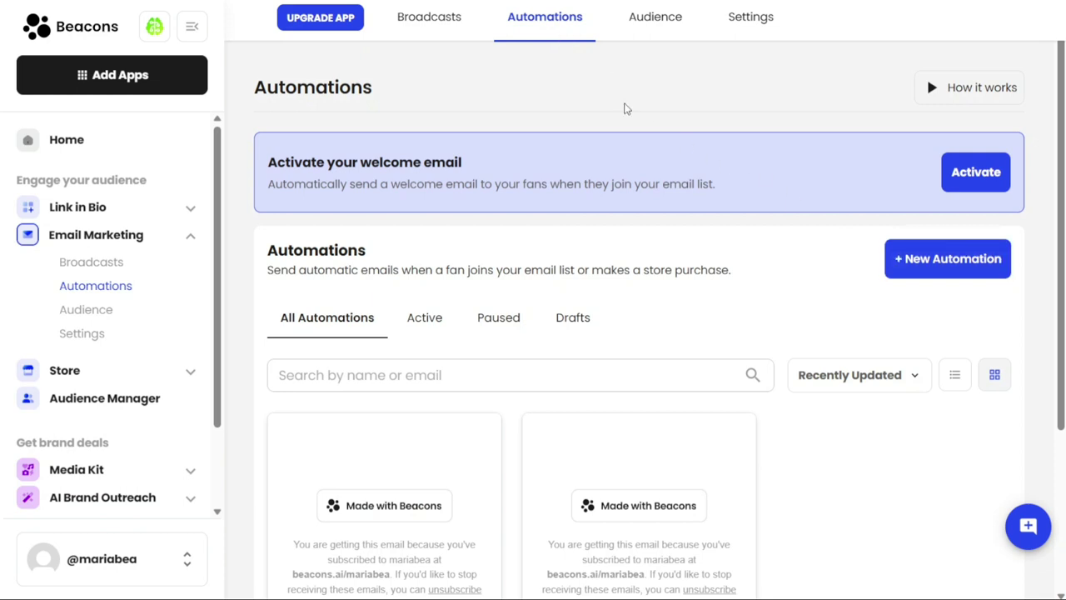
left_click(664, 27)
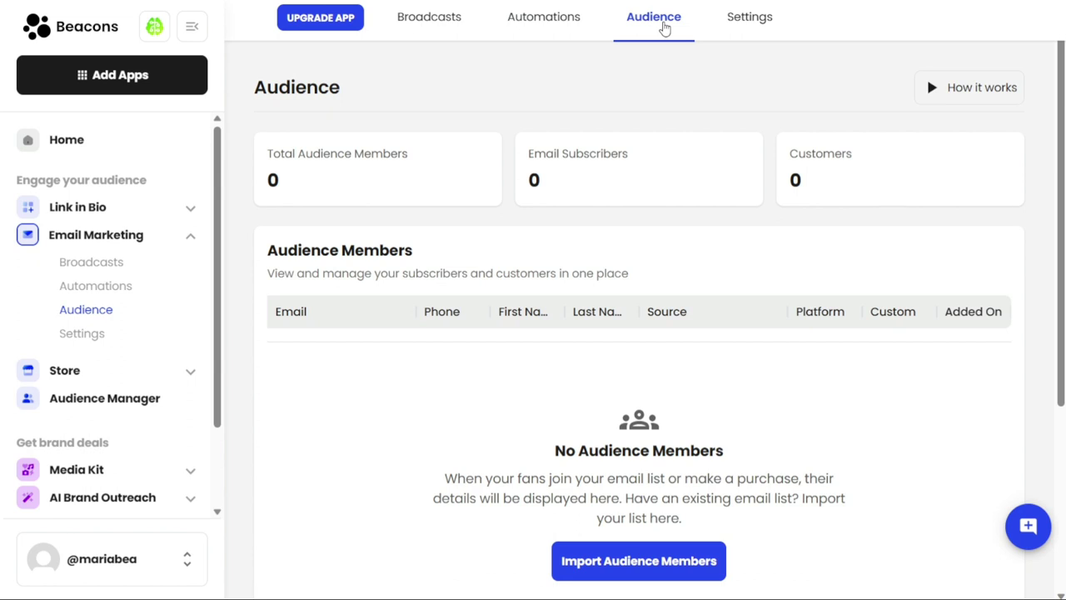
left_click(736, 27)
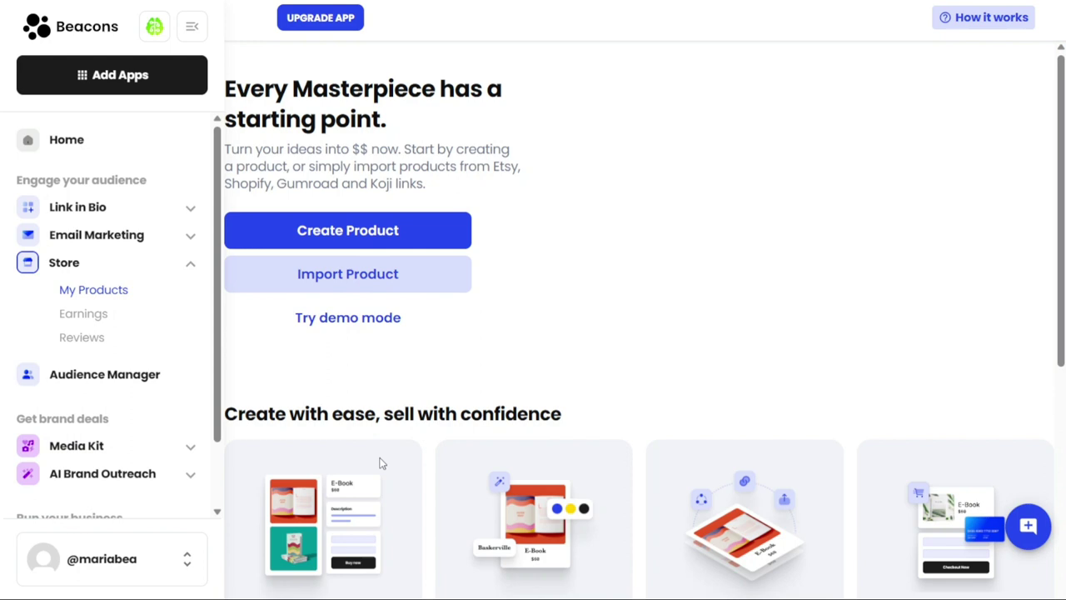
Step: Review the store's Earnings and Reviews pages, then view Audience Manager's zero-member overview
left_click(84, 313)
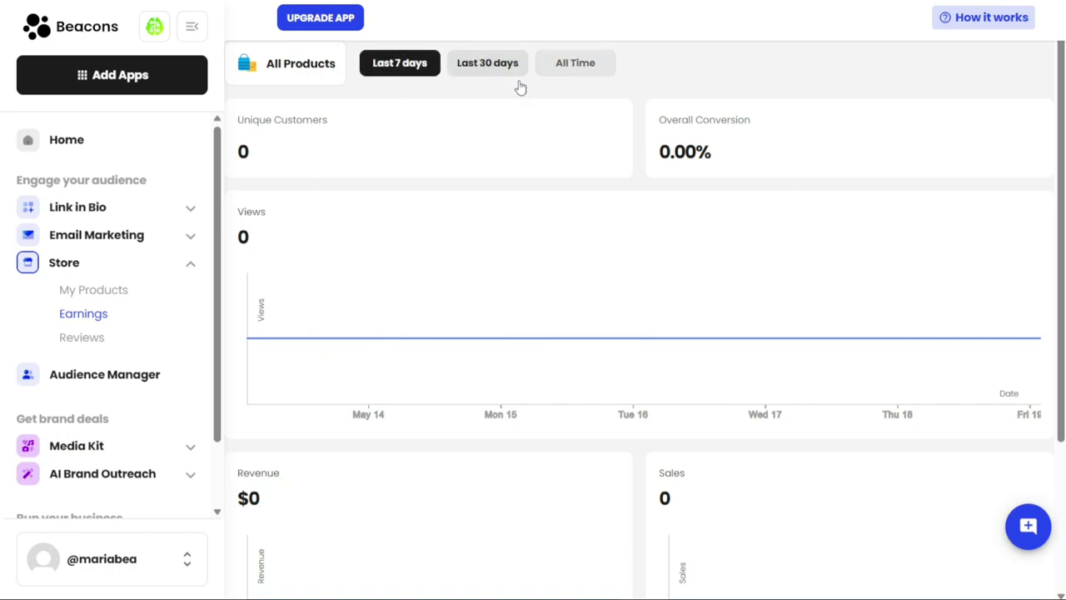
left_click(83, 338)
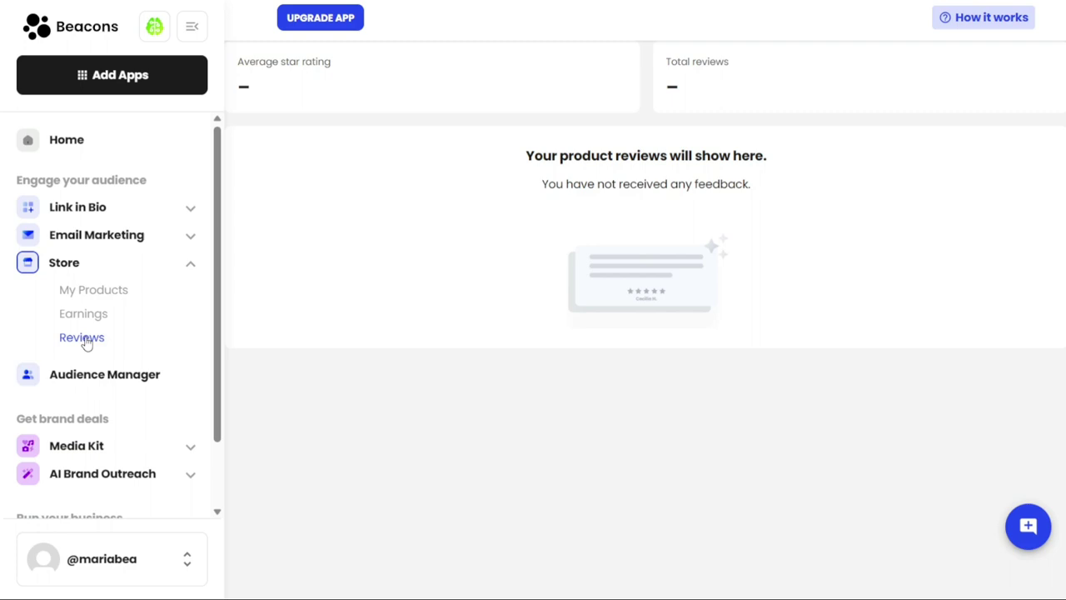
left_click(105, 379)
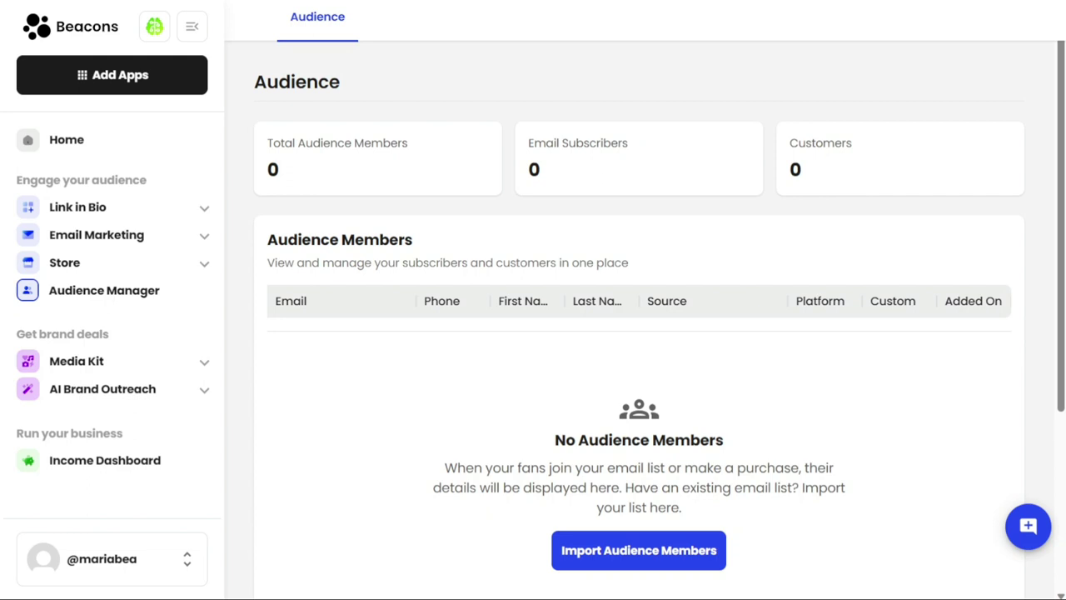
Step: Show the Media Kit landing page pitching a free self-updating digital portfolio
left_click(75, 361)
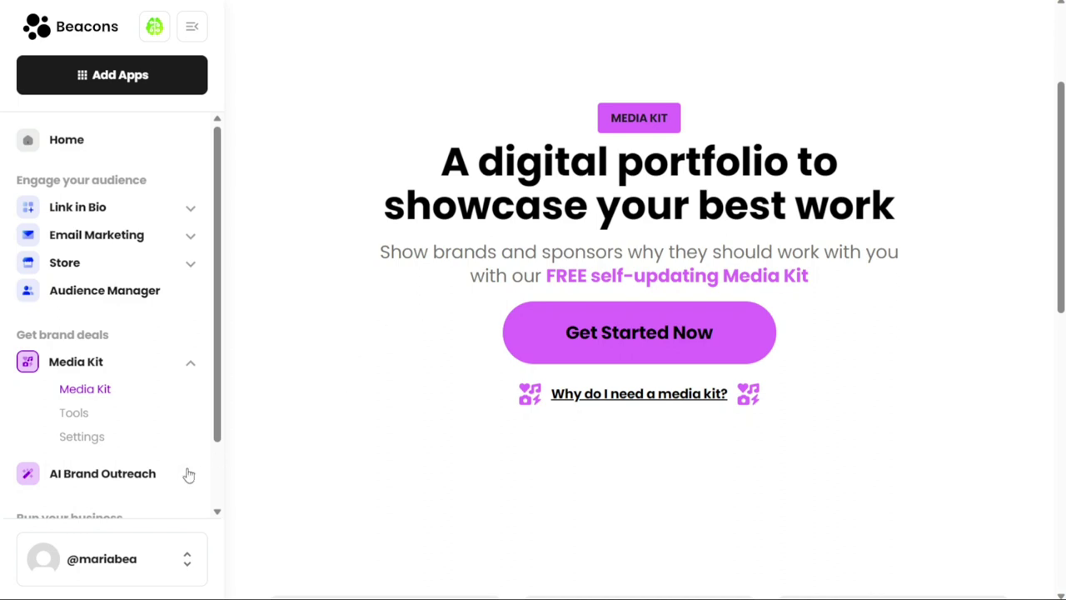
Step: Open AI Brand Outreach, dismiss its How it works explainer, and browse the draft form
left_click(138, 481)
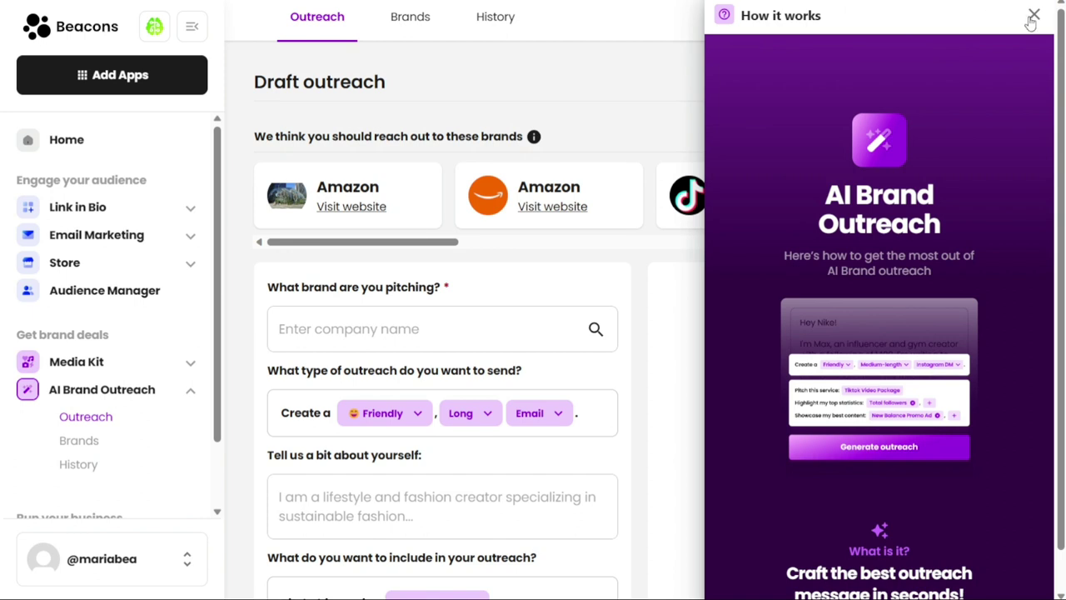
left_click(1034, 15)
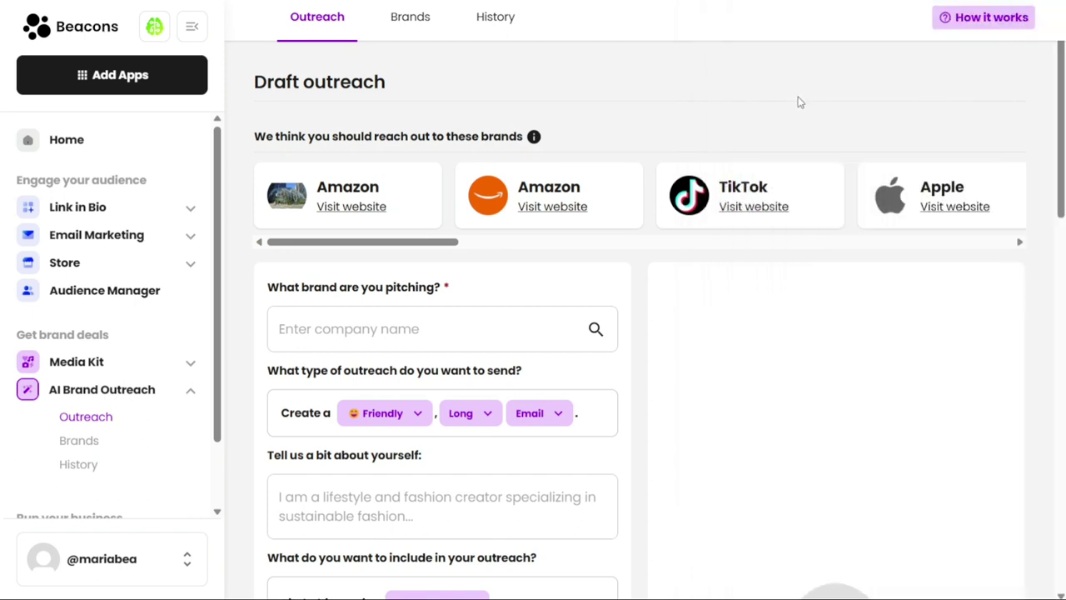
scroll(798, 102, "down", 1)
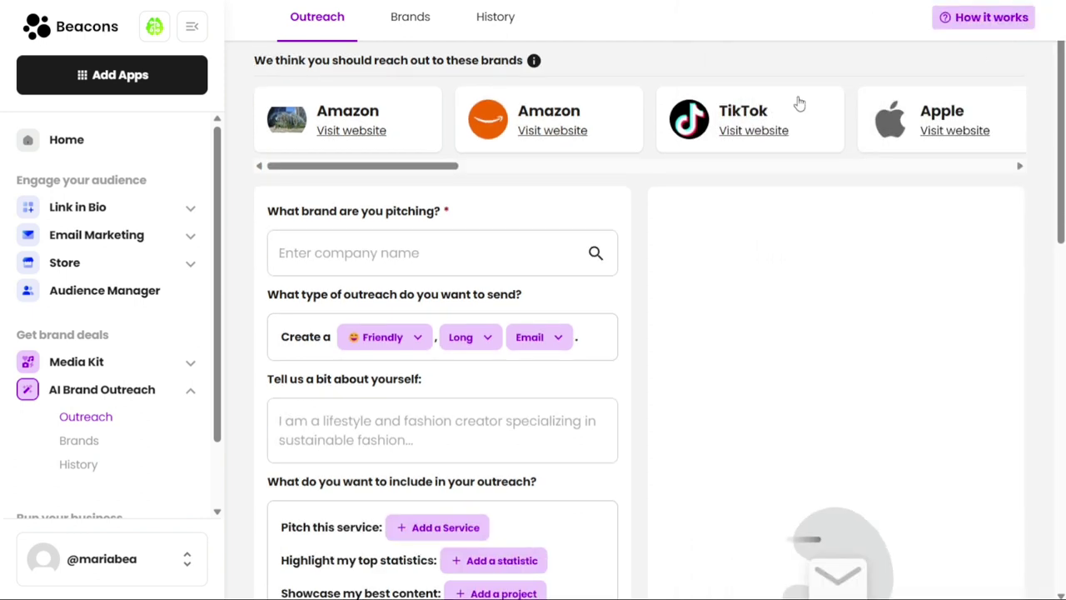
scroll(799, 102, "down", 1)
scroll(798, 102, "up", 2)
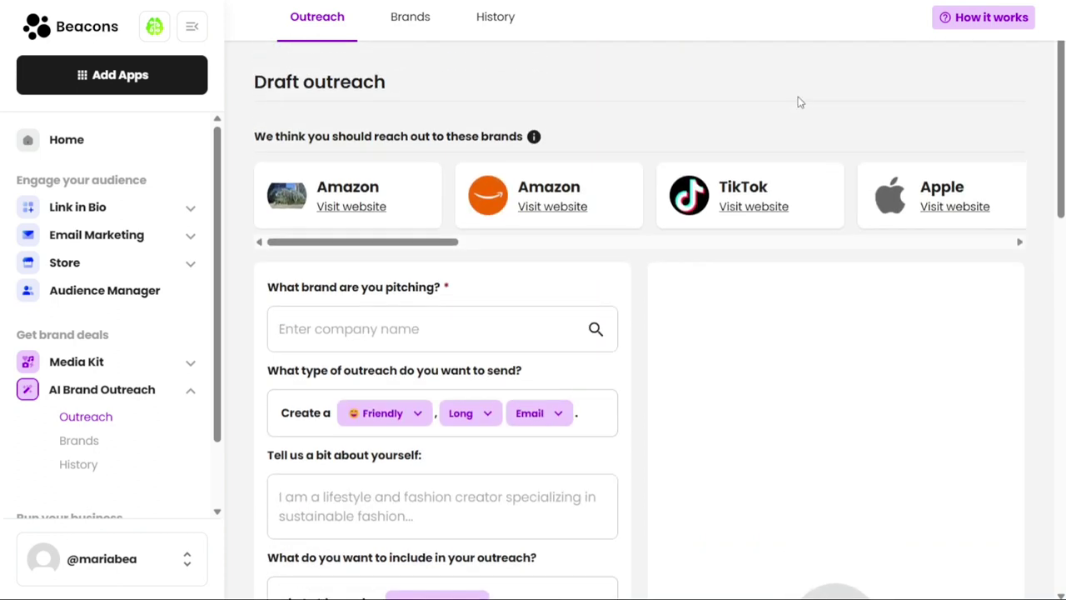
Step: Browse the recommended Brands and outreach History, then switch to the Income Dashboard introduction
left_click(78, 443)
scroll(220, 392, "down", 1)
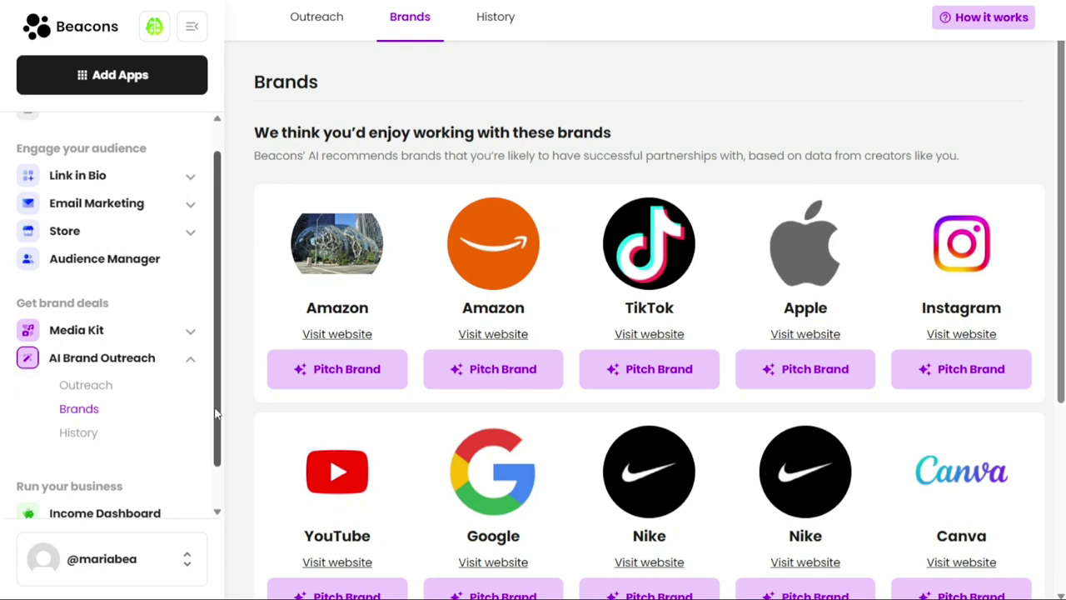
left_click(77, 424)
left_click(85, 399)
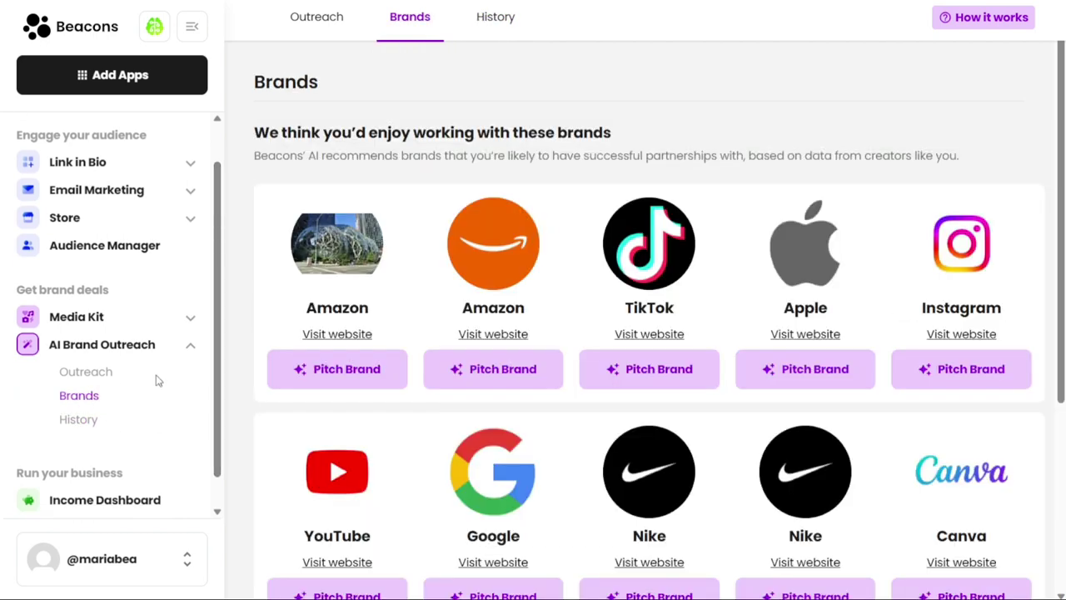
scroll(223, 355, "down", 1)
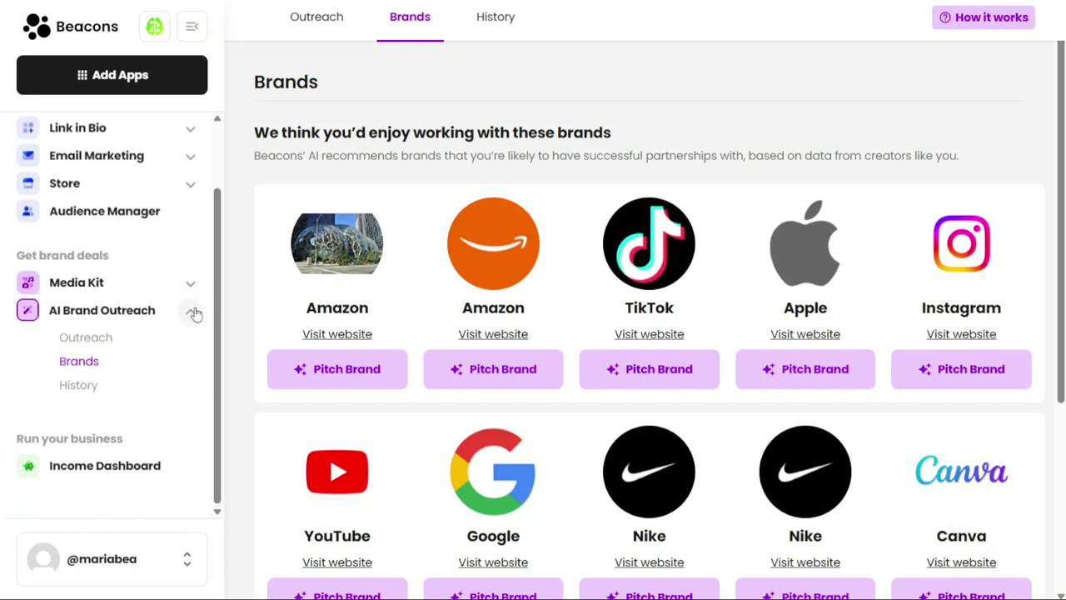
left_click(193, 313)
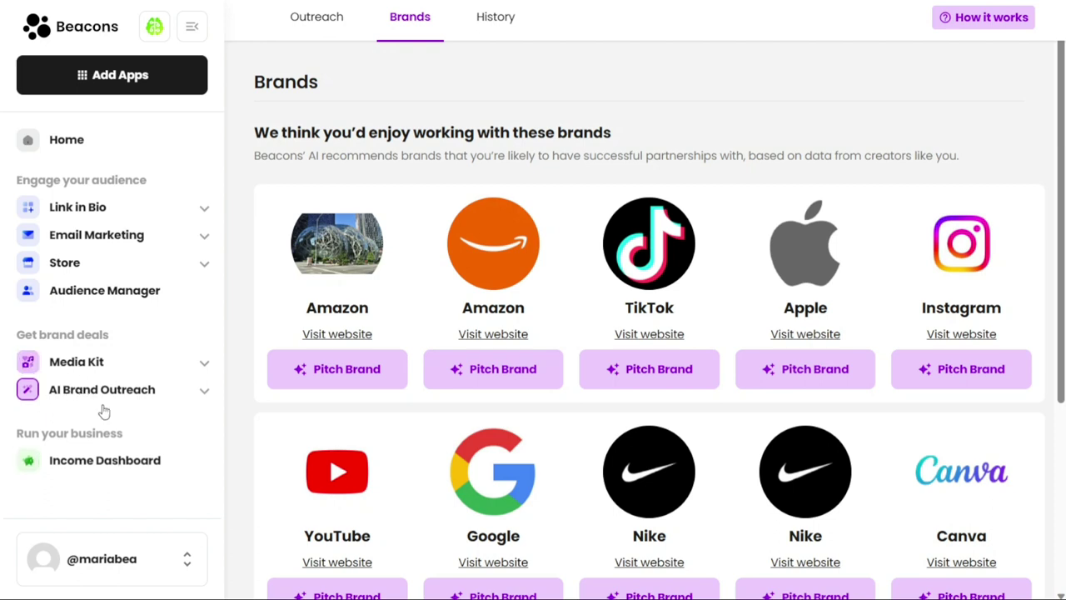
left_click(108, 465)
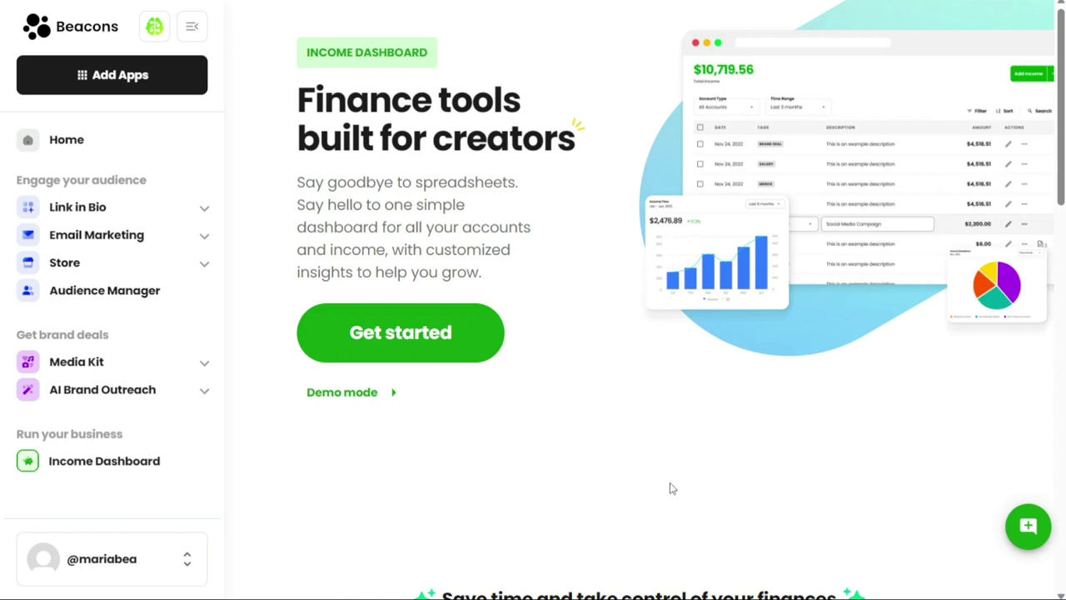
scroll(671, 487, "down", 5)
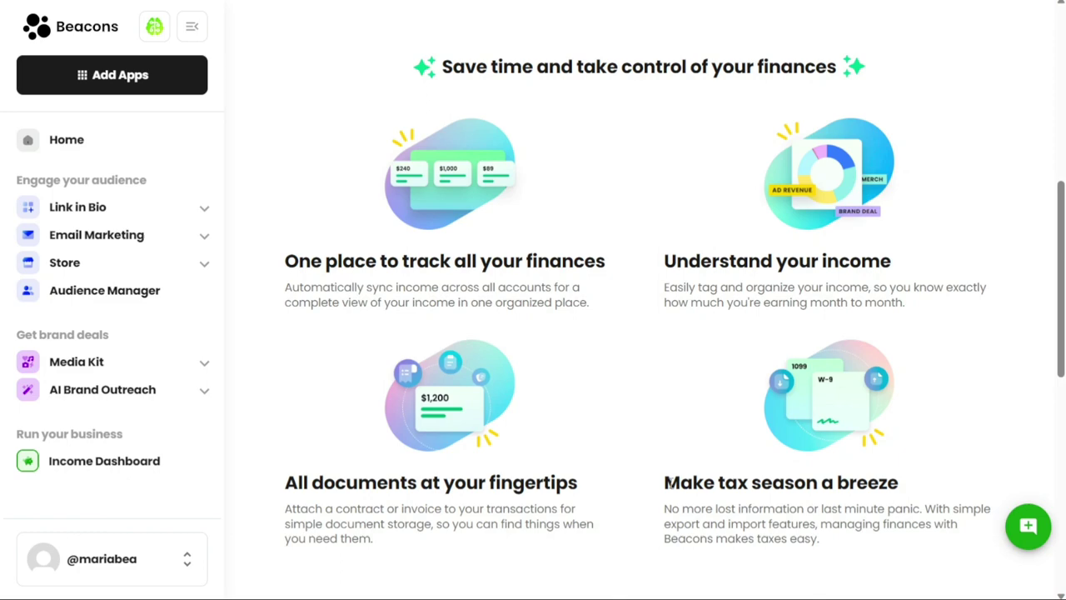
scroll(671, 487, "down", 4)
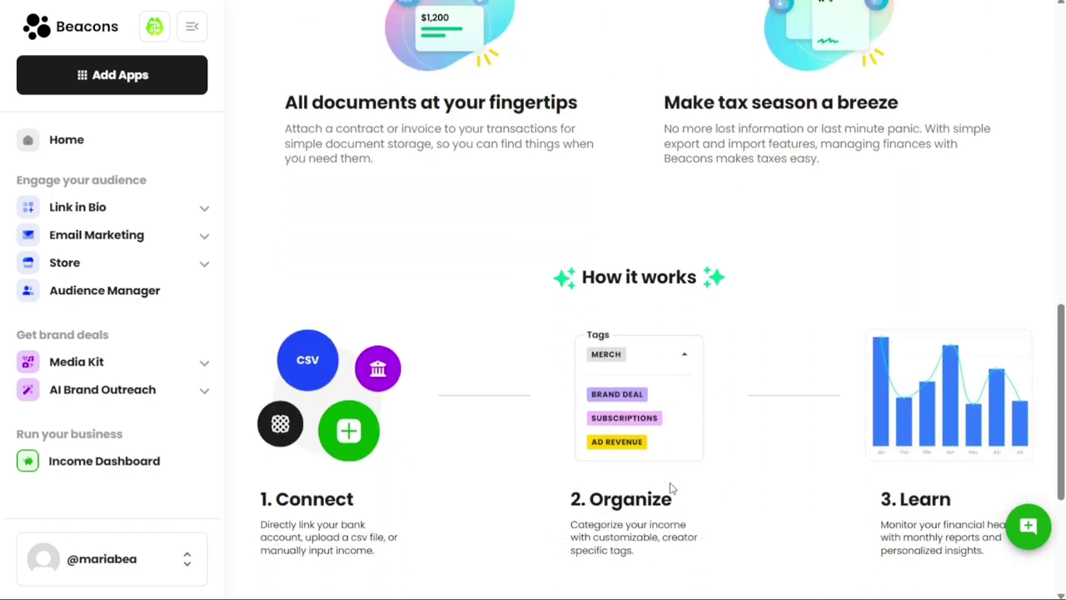
scroll(672, 488, "down", 2)
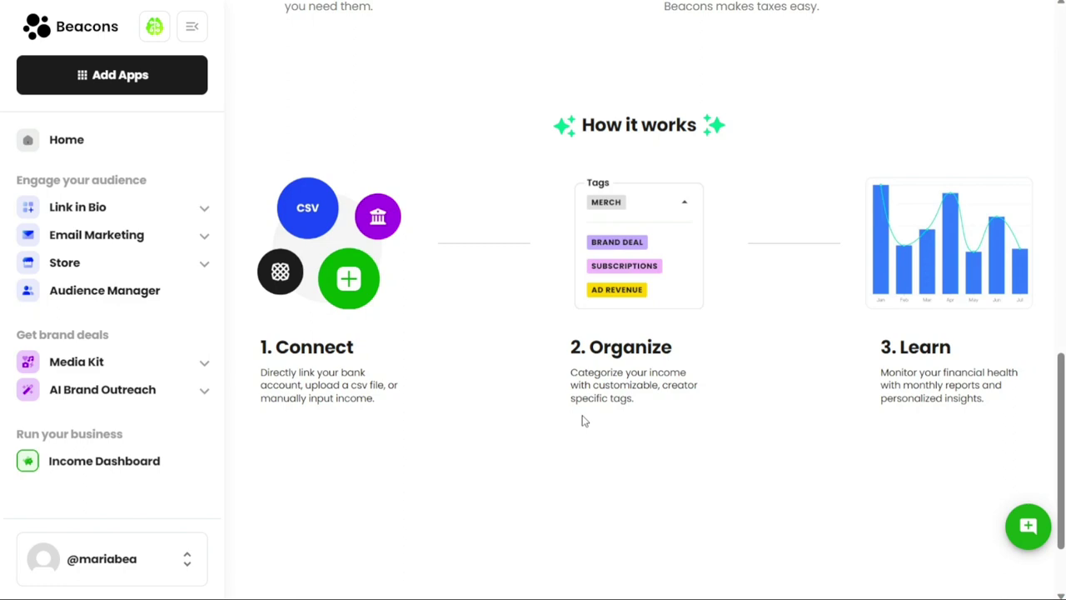
scroll(584, 420, "up", 8)
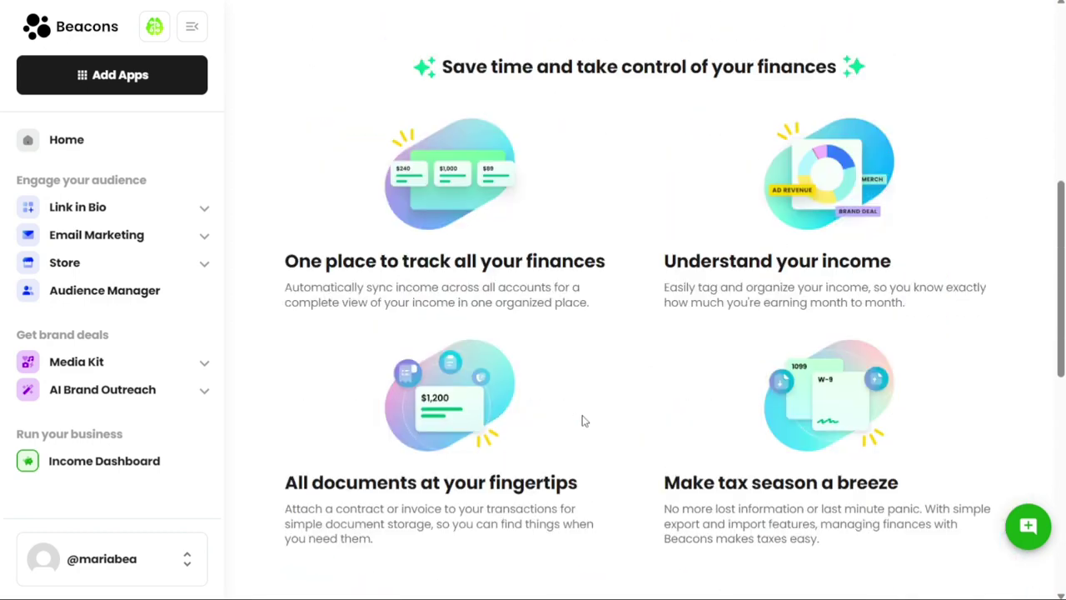
scroll(584, 421, "down", 8)
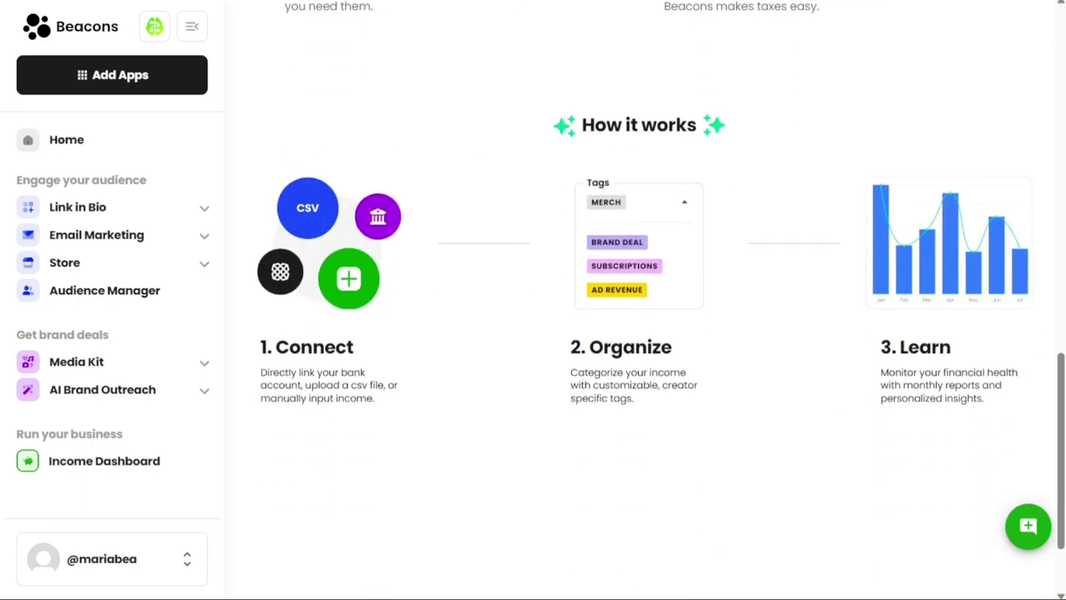
scroll(627, 154, "up", 15)
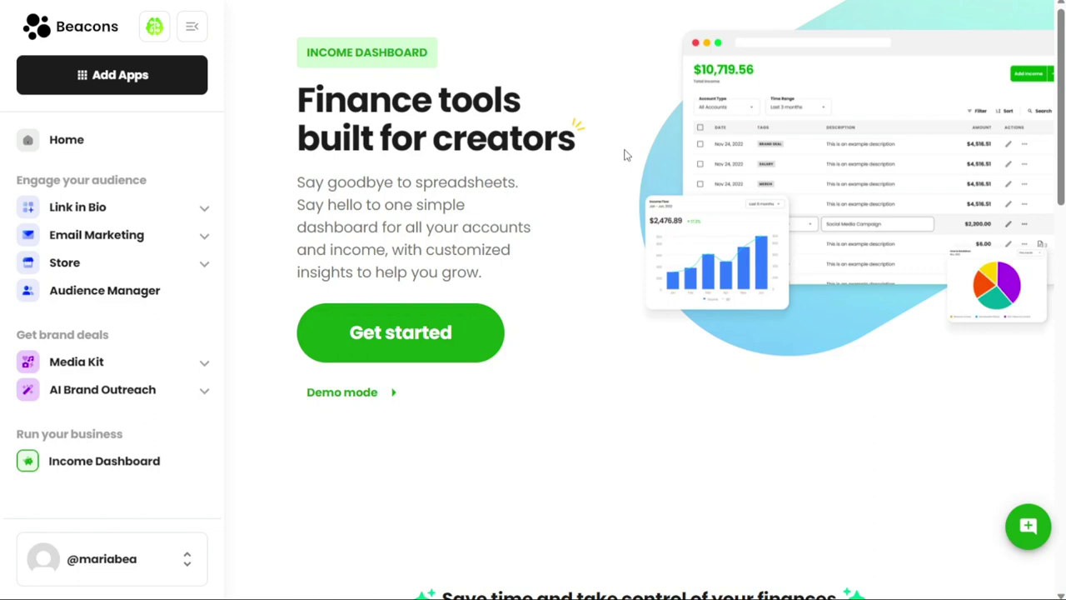